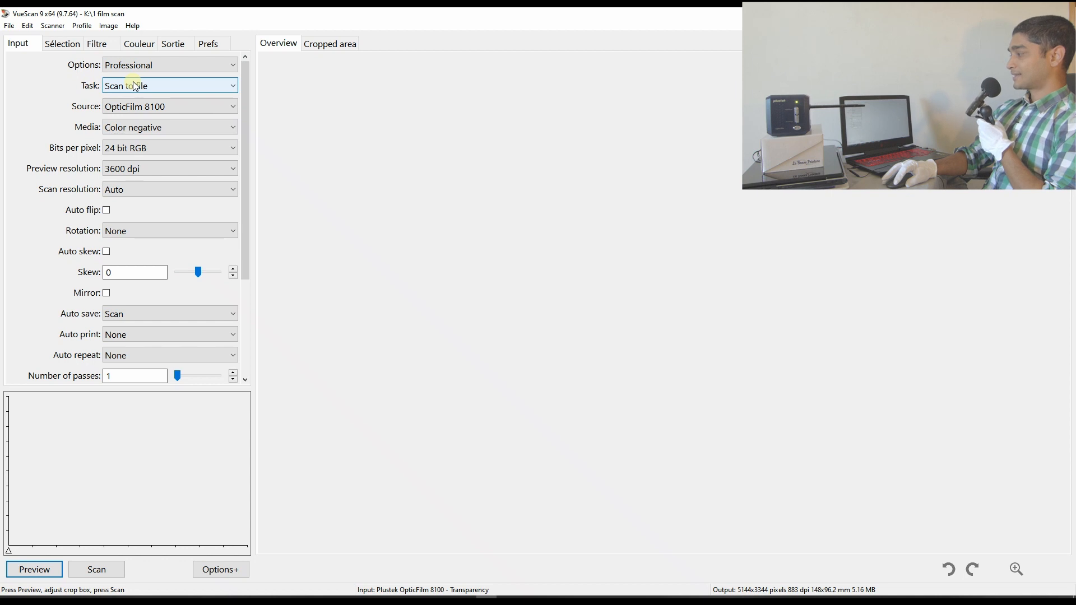
Choose Color negative as the media type, with OpticFilm 8100 as the scan source
left_click(122, 108)
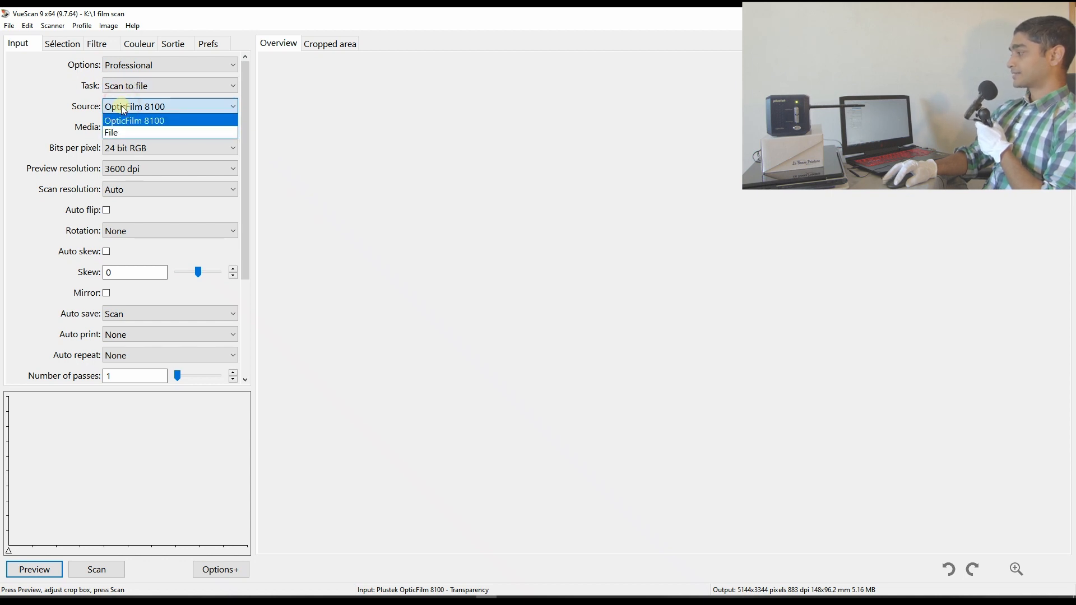
left_click(56, 115)
left_click(120, 129)
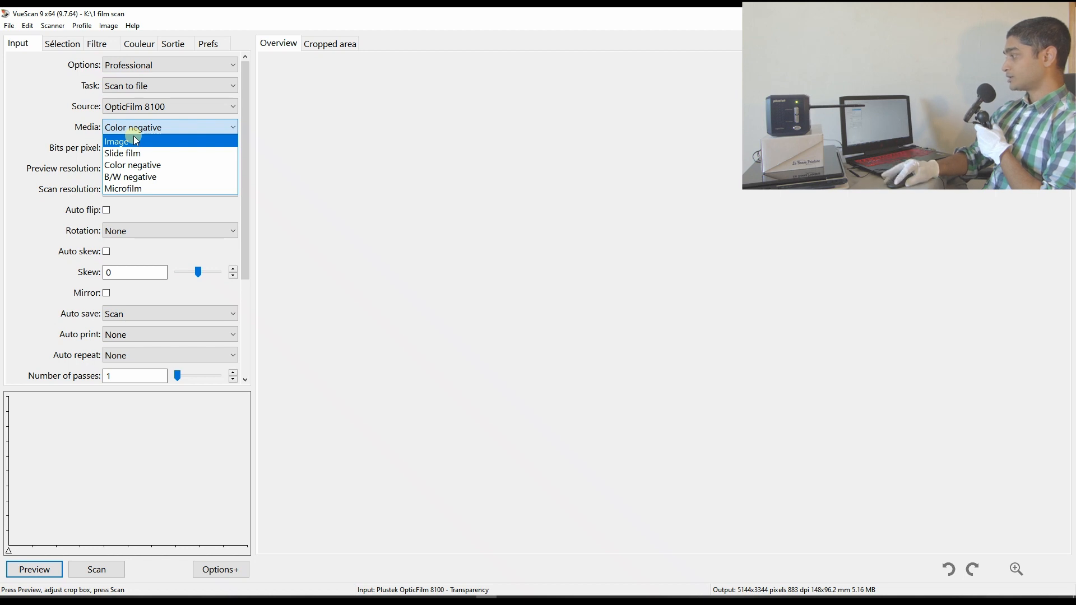
left_click(134, 166)
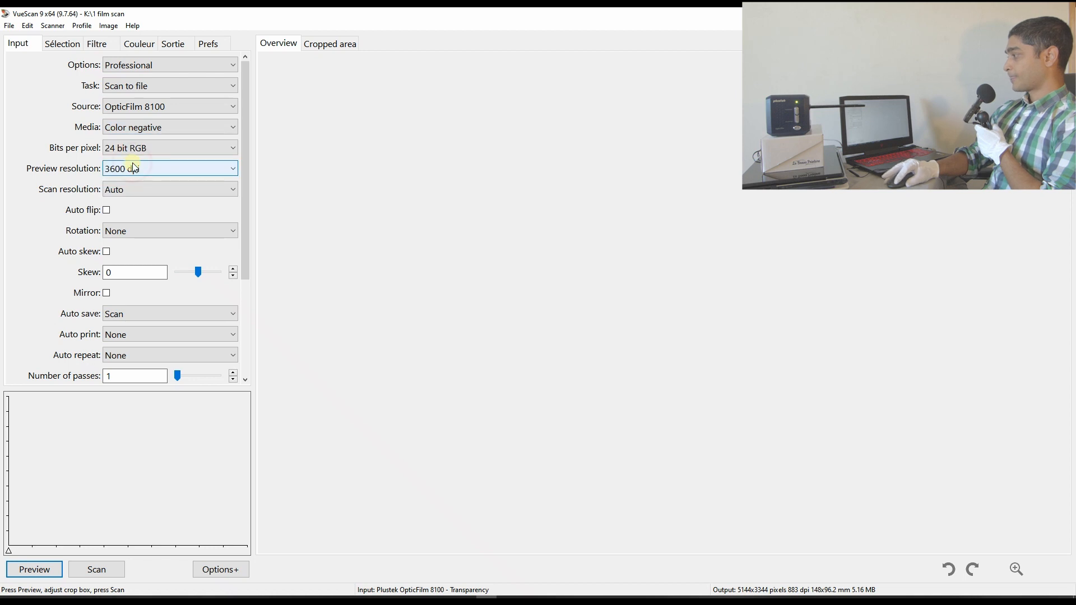
Set the preview resolution to 900 dpi and the scan resolution to 3600 dpi
left_click(126, 170)
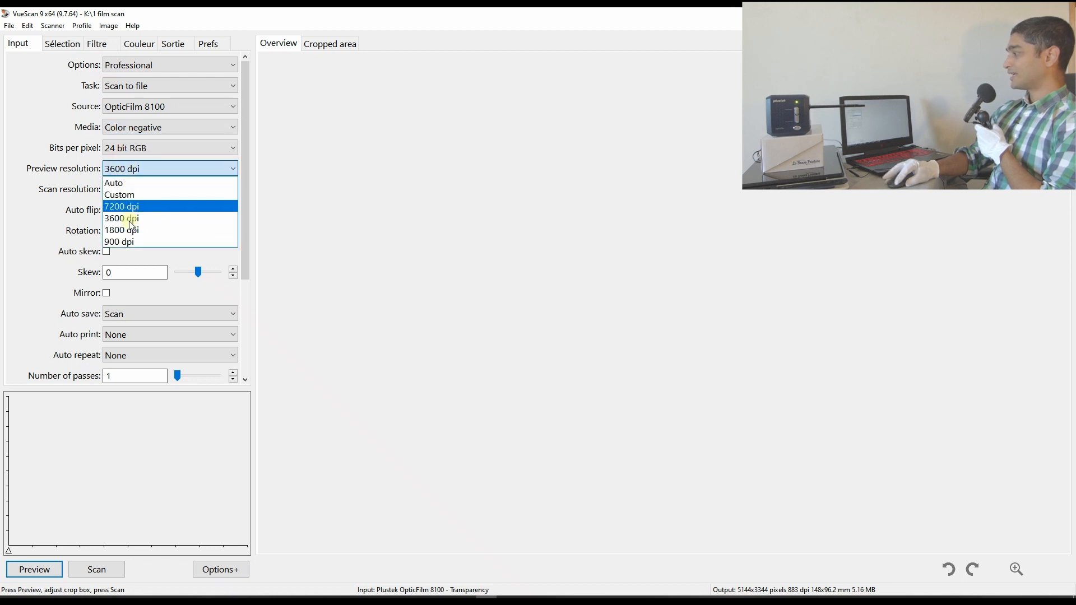
left_click(124, 241)
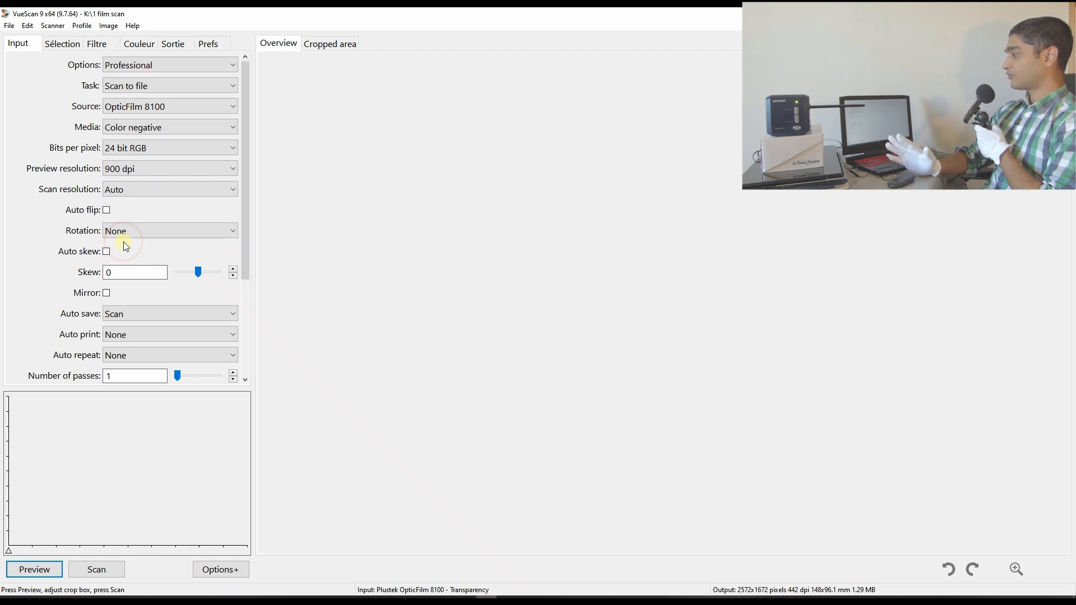
left_click(152, 190)
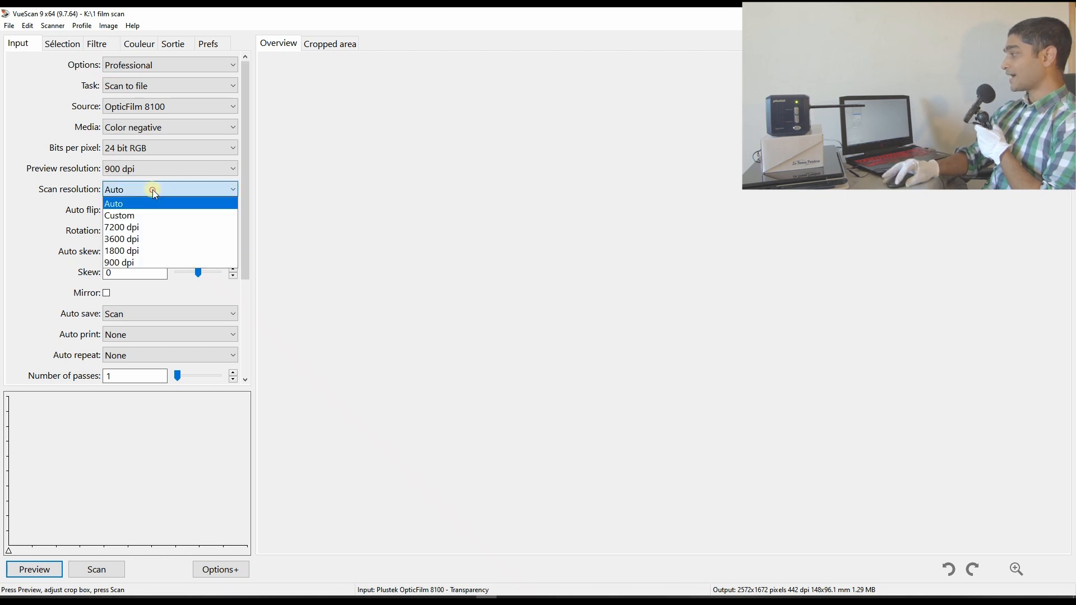
left_click(136, 243)
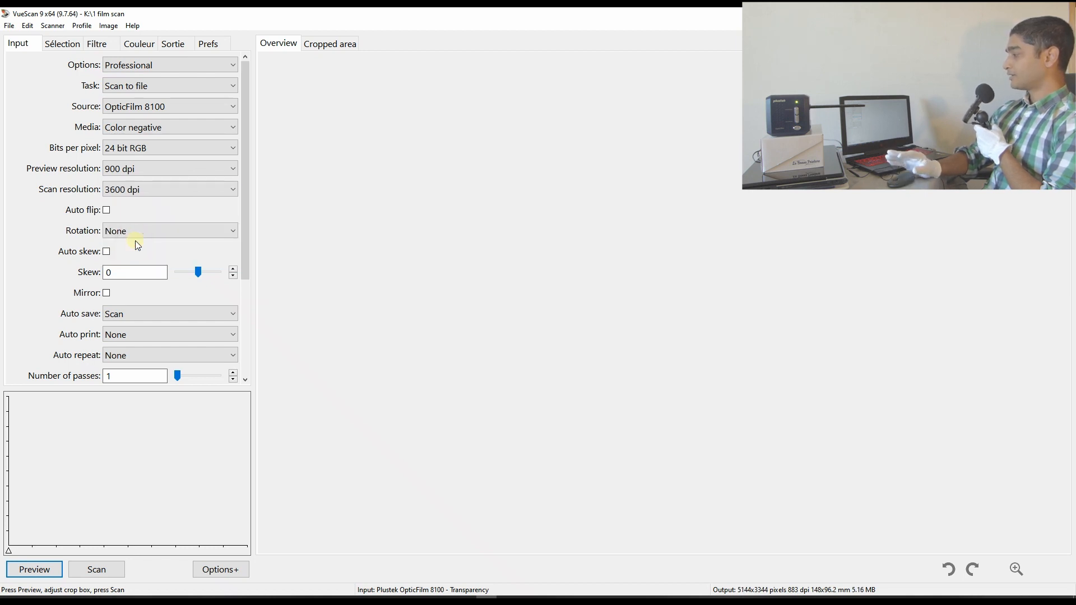
left_click(186, 188)
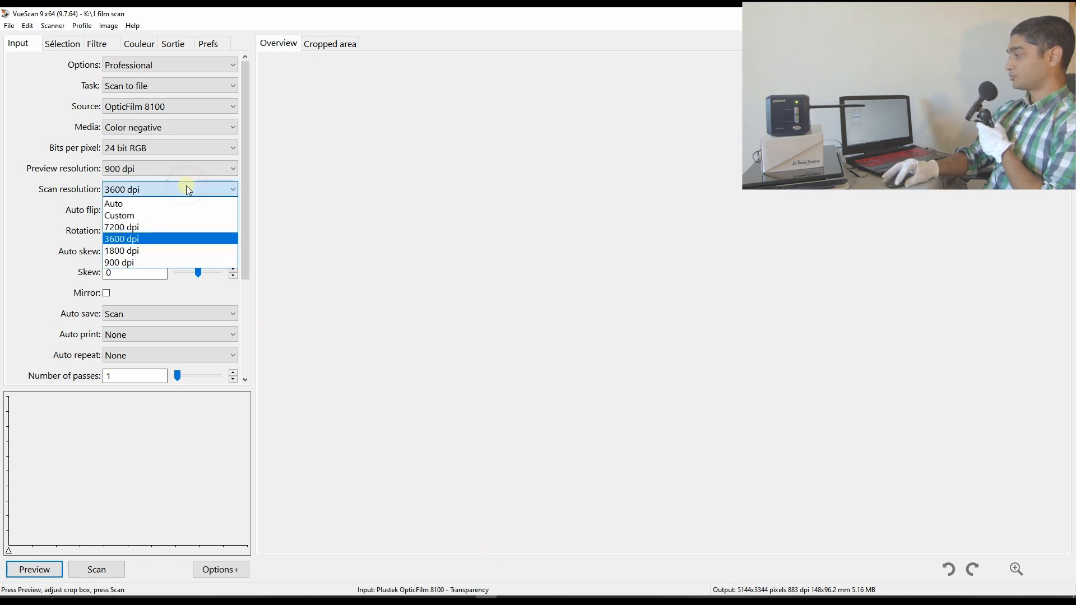
left_click(187, 189)
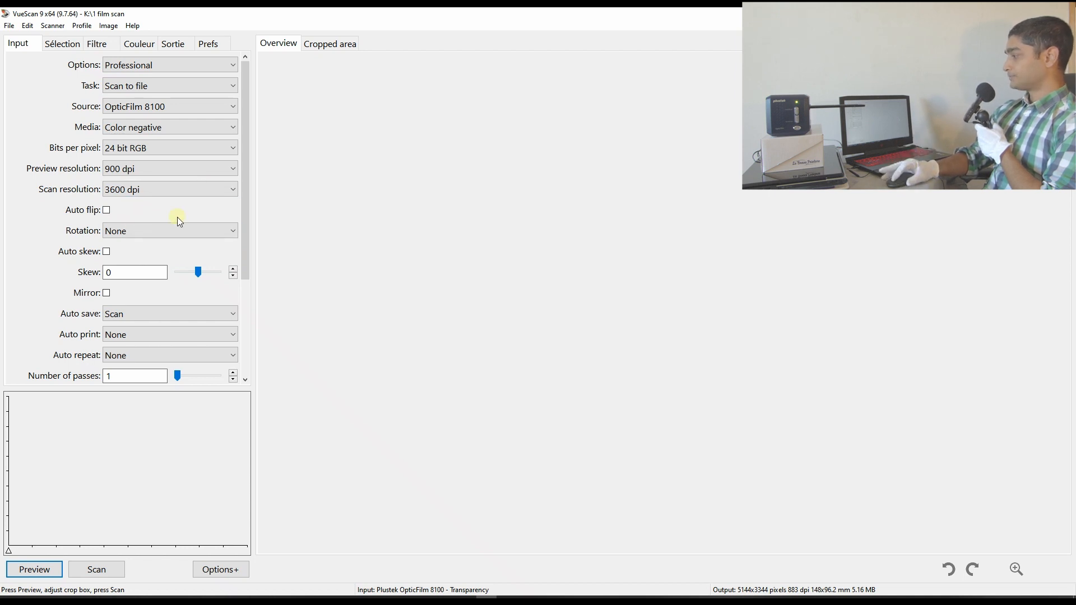
Set the scan's bits per pixel to 48 bit RGB
left_click_drag(245, 273, 228, 345)
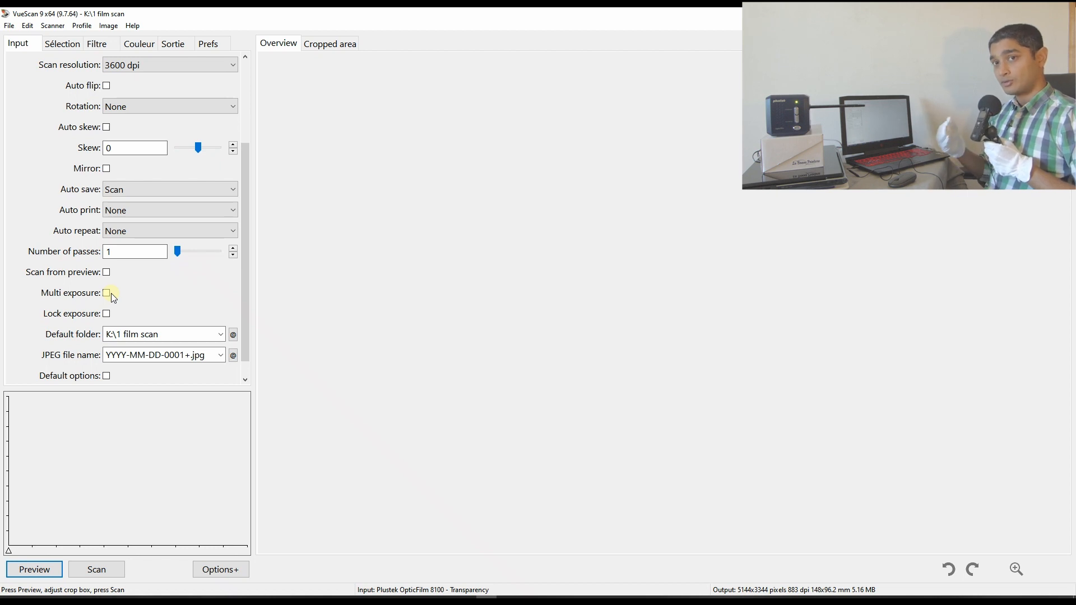
scroll(113, 297, "up", 3)
left_click(176, 148)
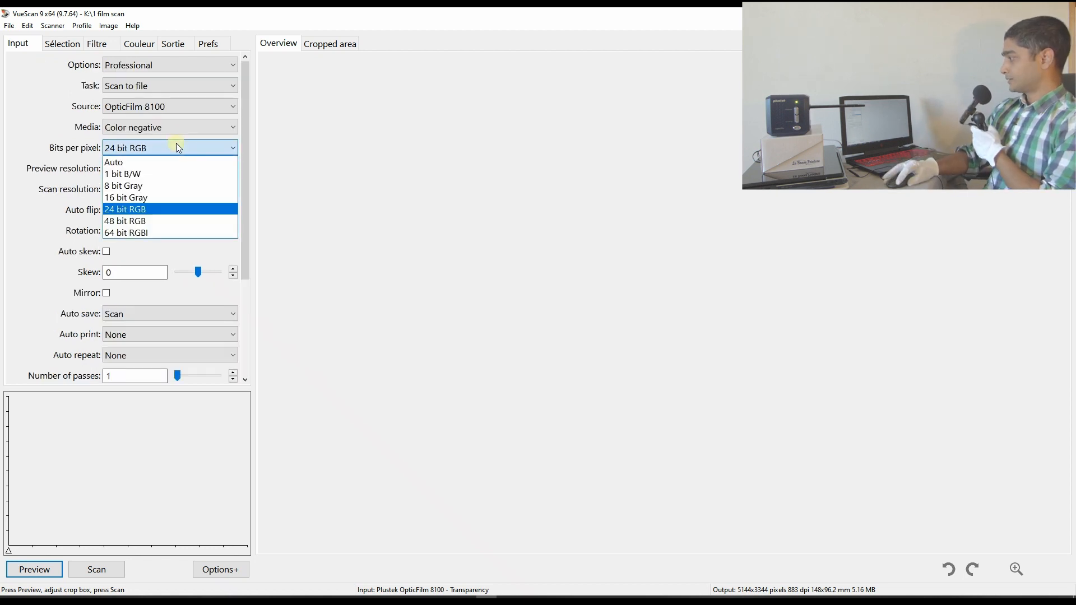
left_click(161, 223)
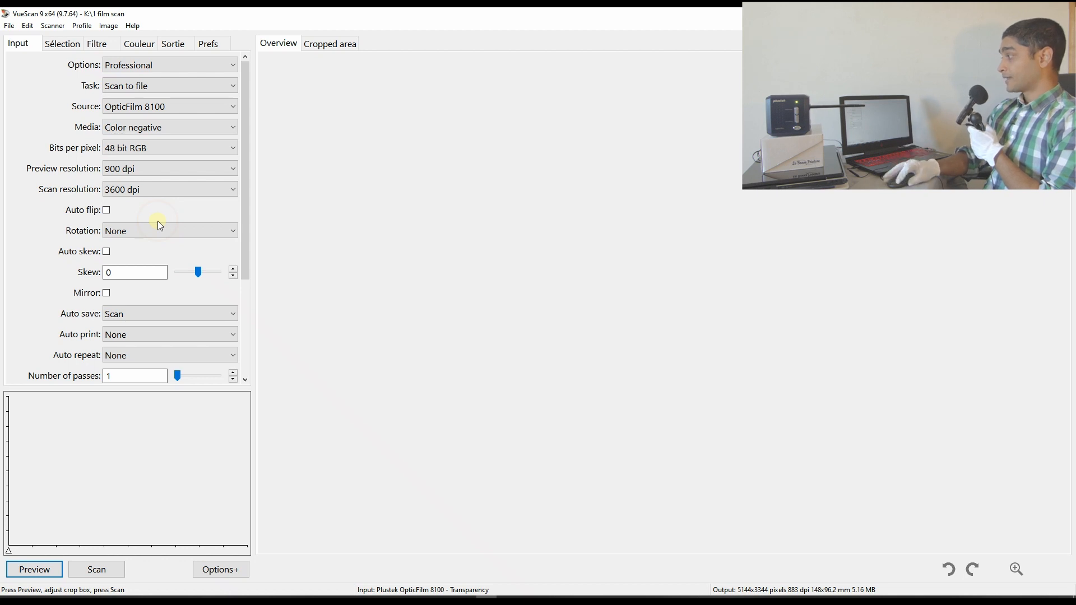
left_click(184, 148)
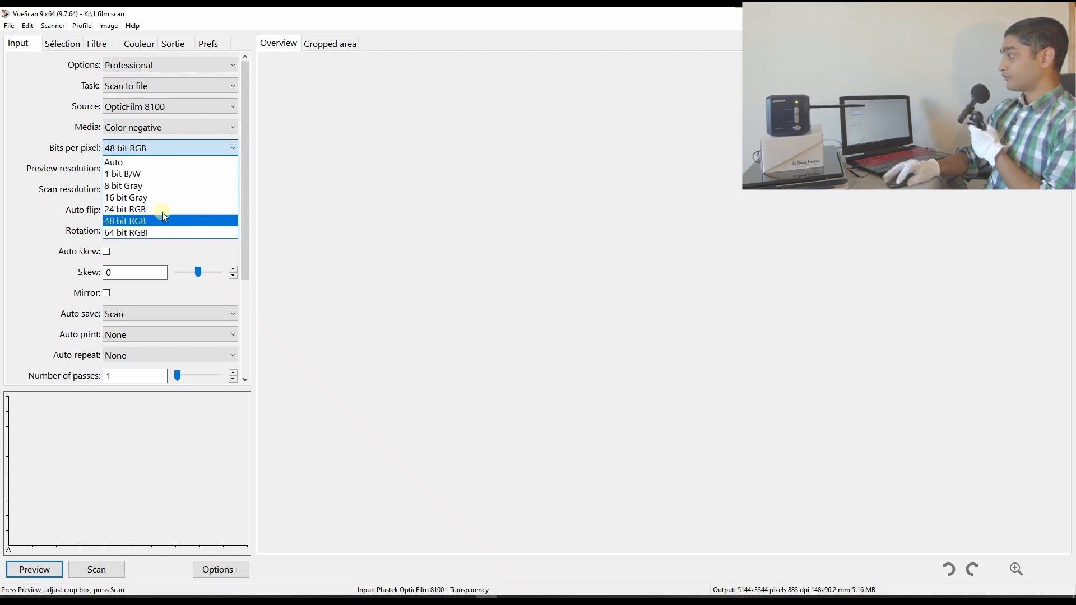
left_click(166, 208)
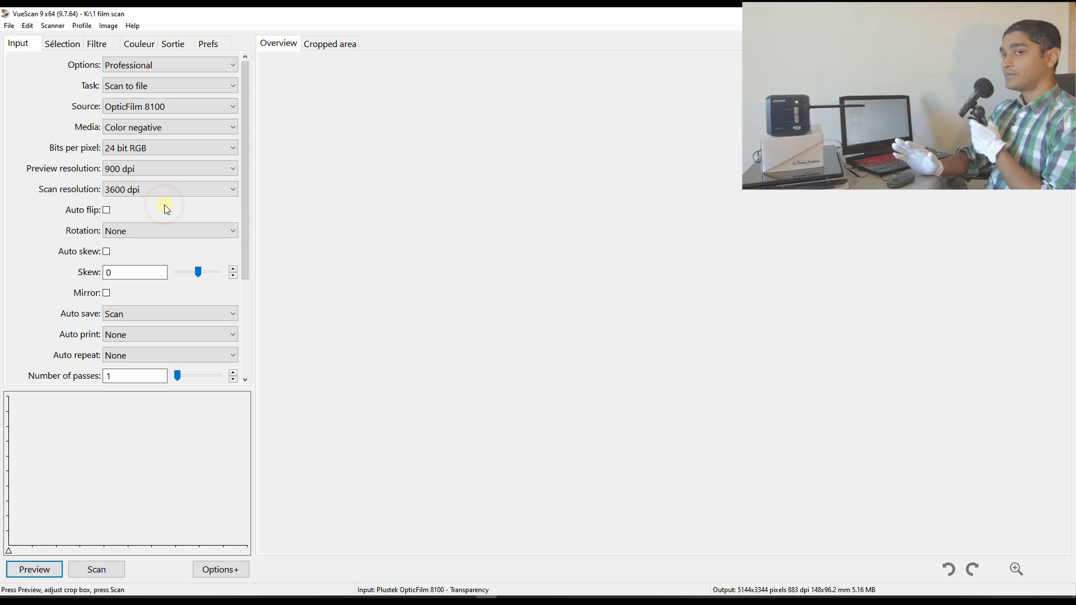
left_click(211, 148)
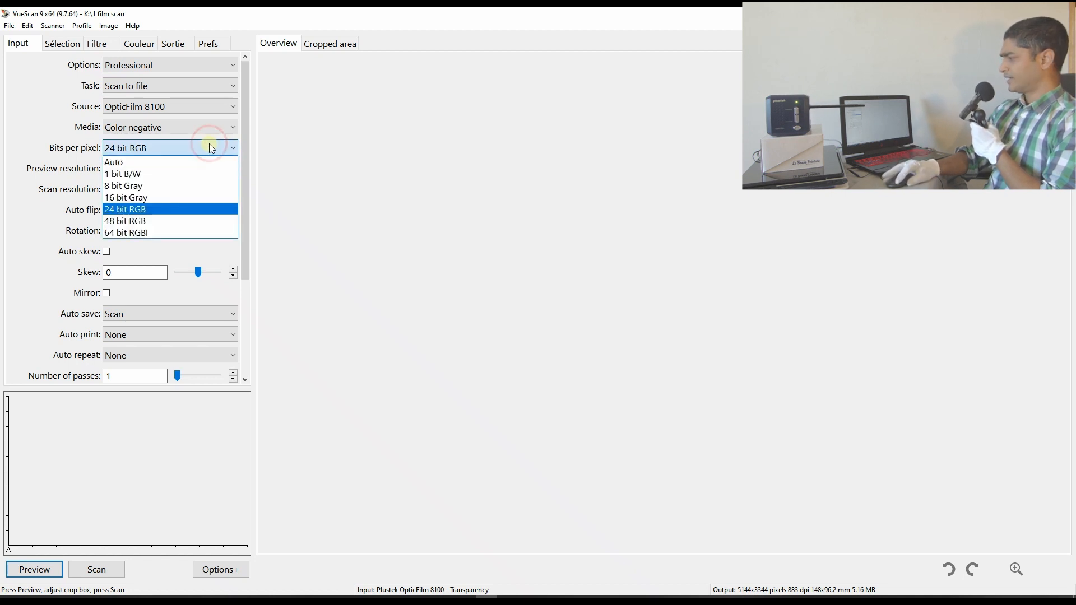
left_click(151, 228)
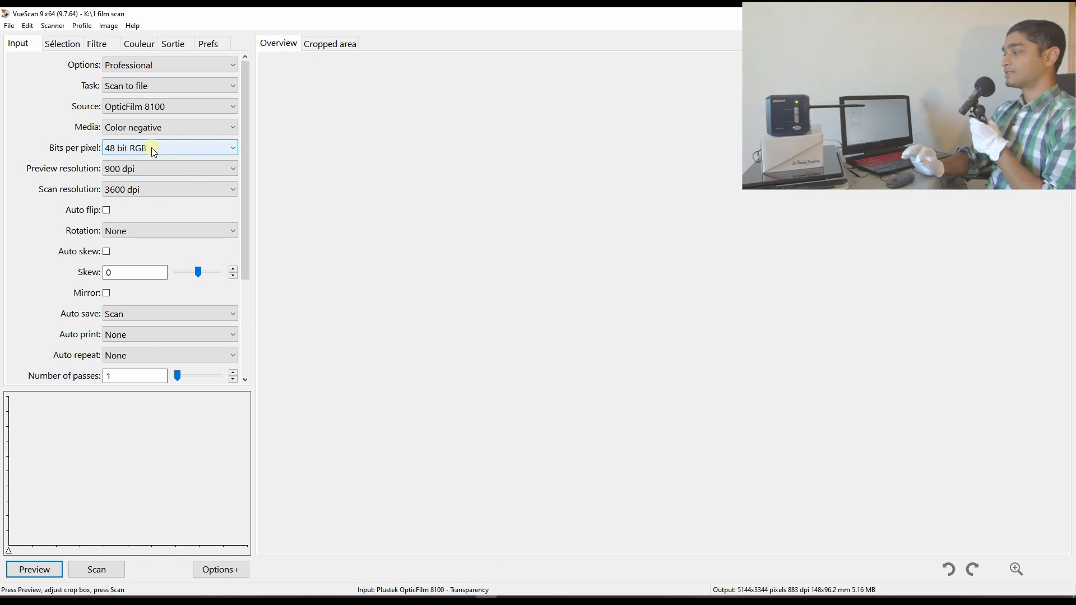
Review the remaining input options, the preferences, and the crop and filter settings
scroll(51, 230, "down", 3)
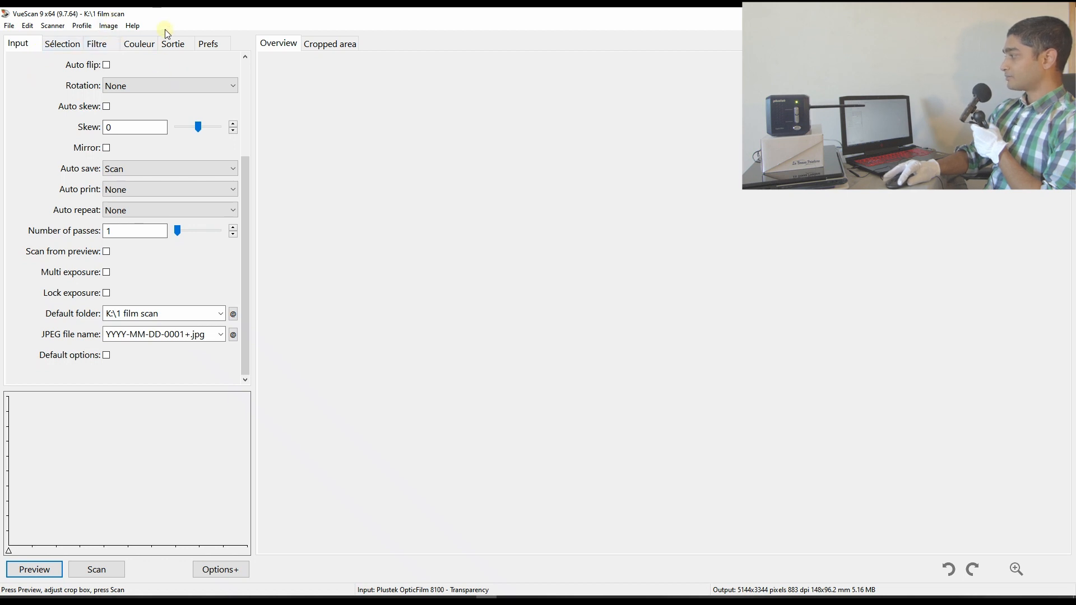
left_click(209, 45)
left_click(197, 65)
left_click(180, 85)
left_click(73, 43)
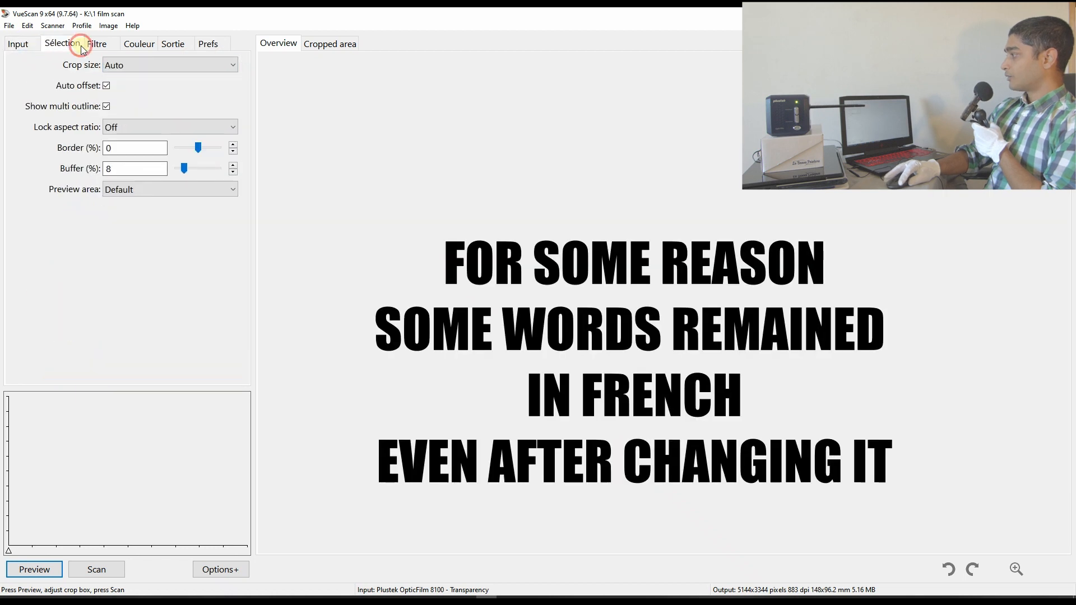
left_click(102, 45)
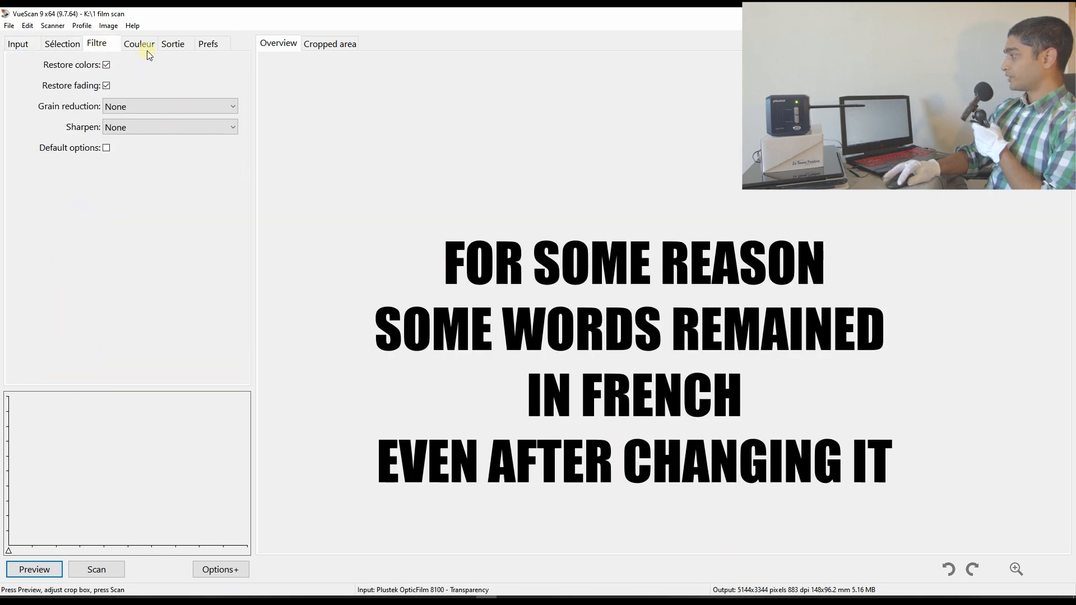
Switch the output format from JPEG to TIFF, with 48 bit RGB as the TIFF file type
left_click(162, 49)
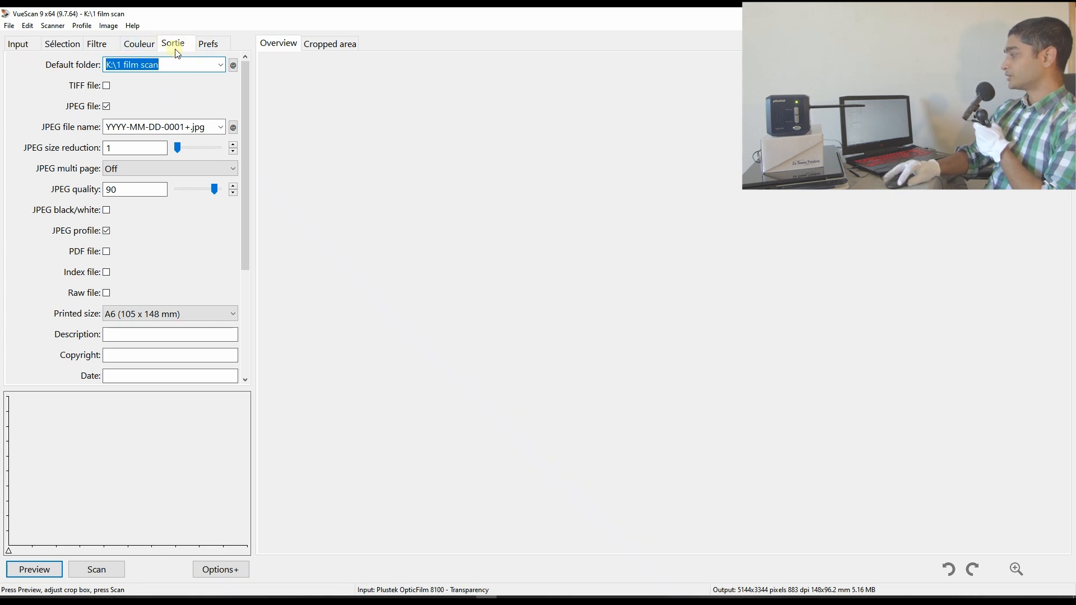
left_click(109, 105)
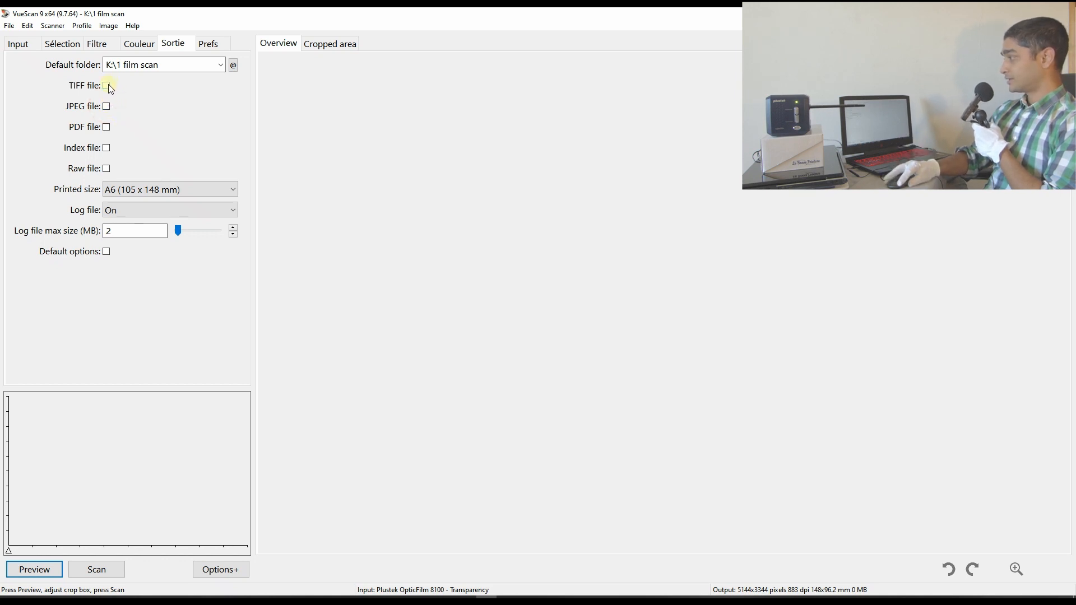
left_click(107, 86)
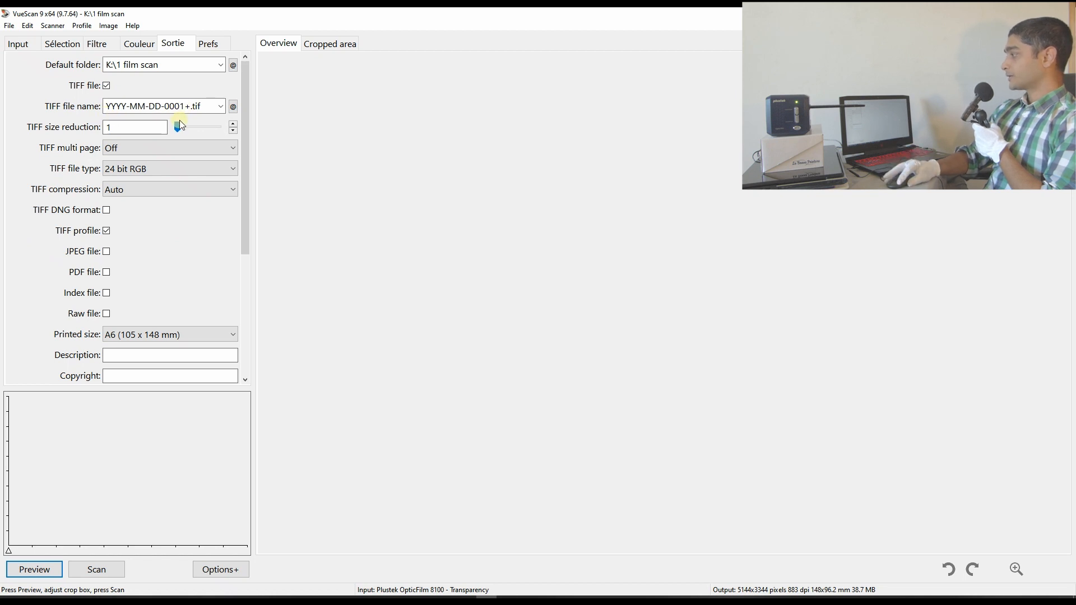
left_click(150, 169)
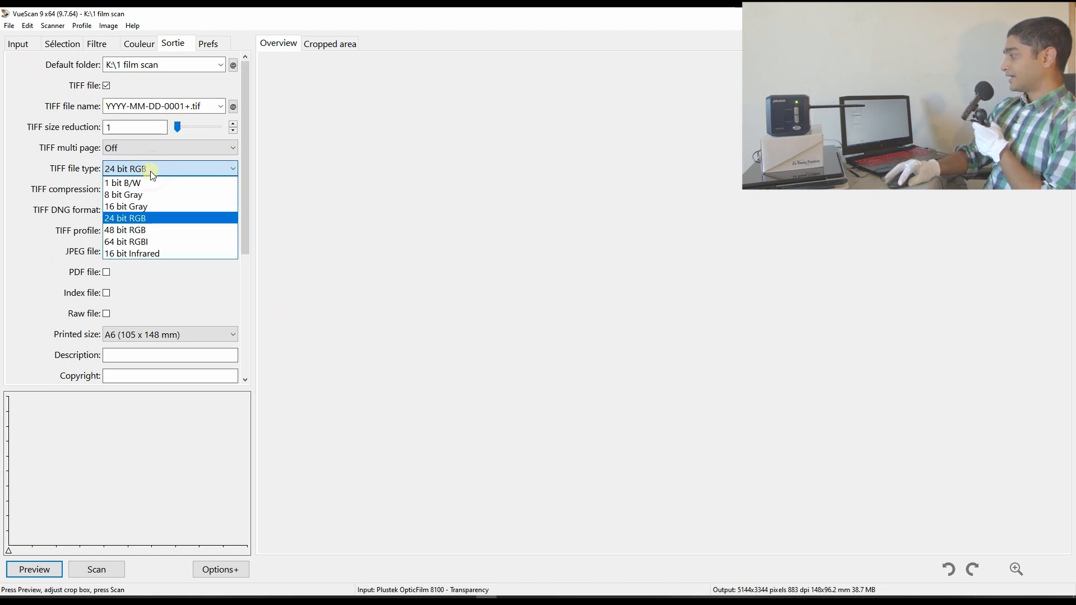
left_click(132, 230)
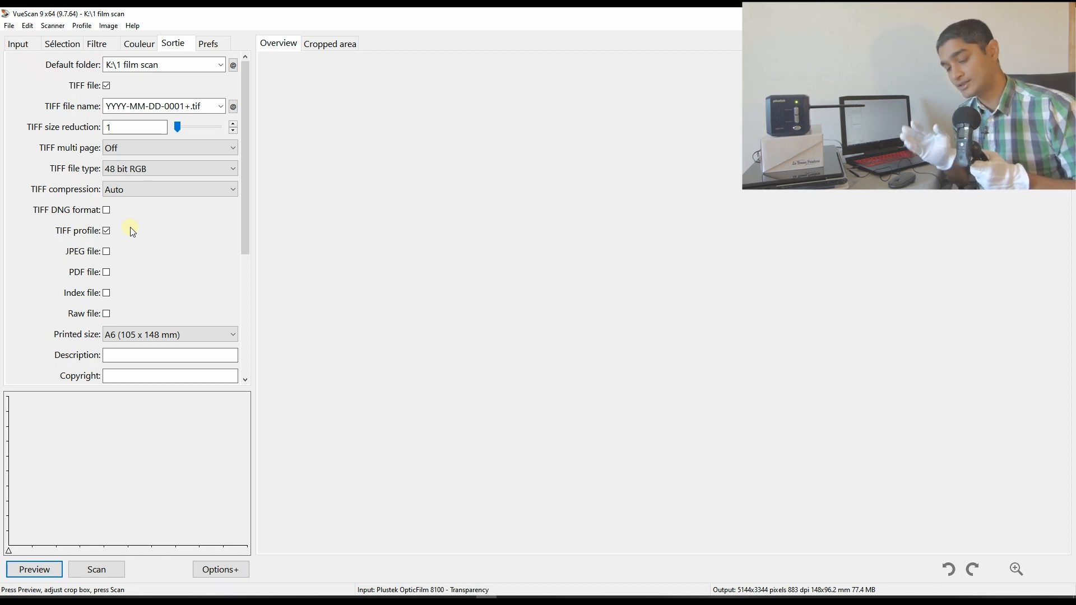
Turn TIFF compression off and enable the TIFF DNG format
left_click(169, 190)
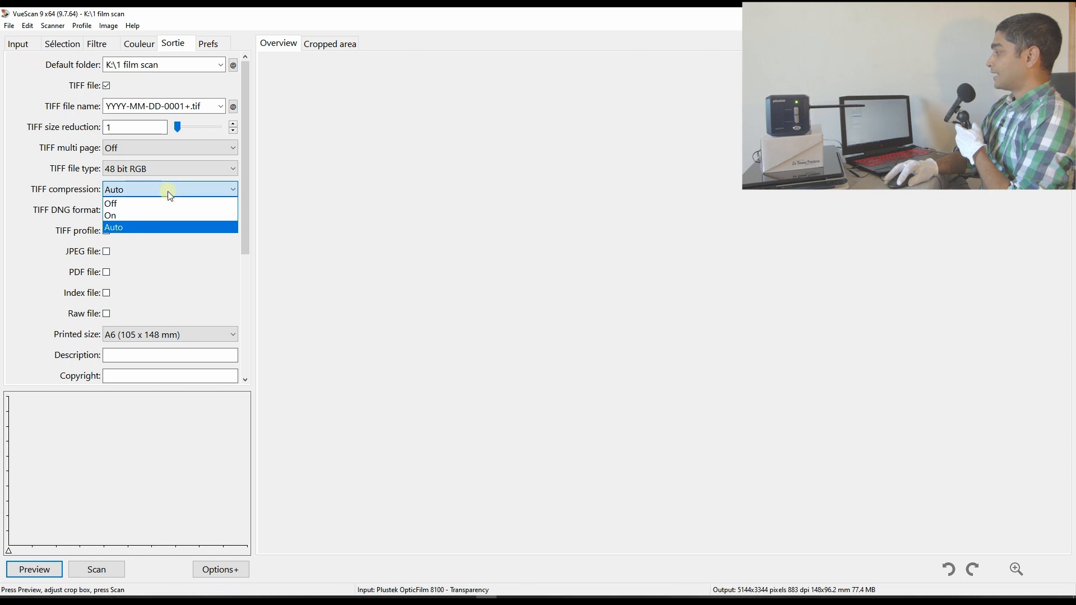
left_click(157, 203)
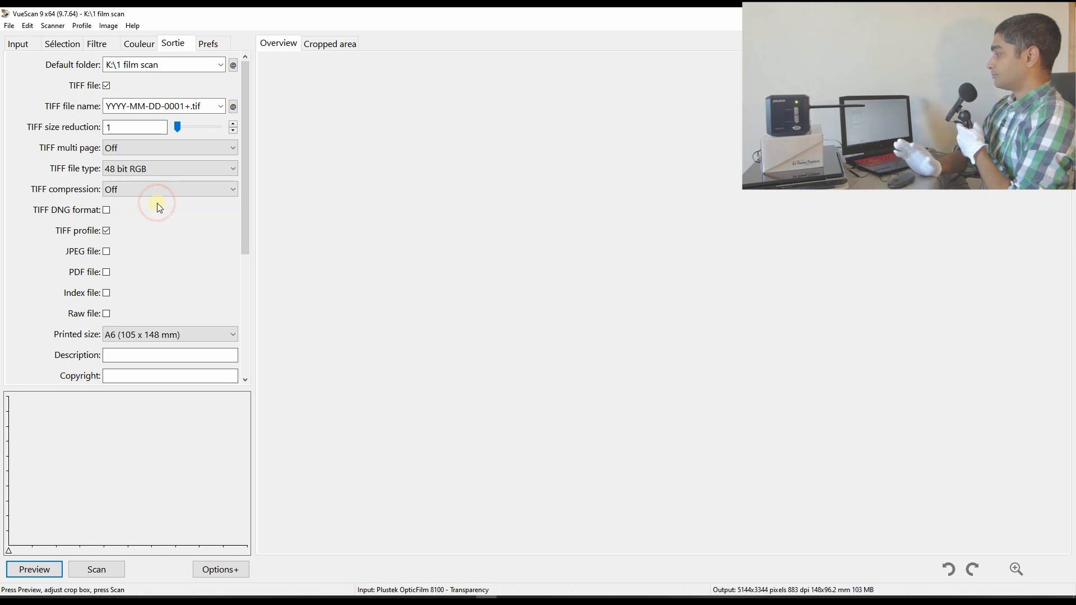
left_click(106, 210)
left_click(107, 211)
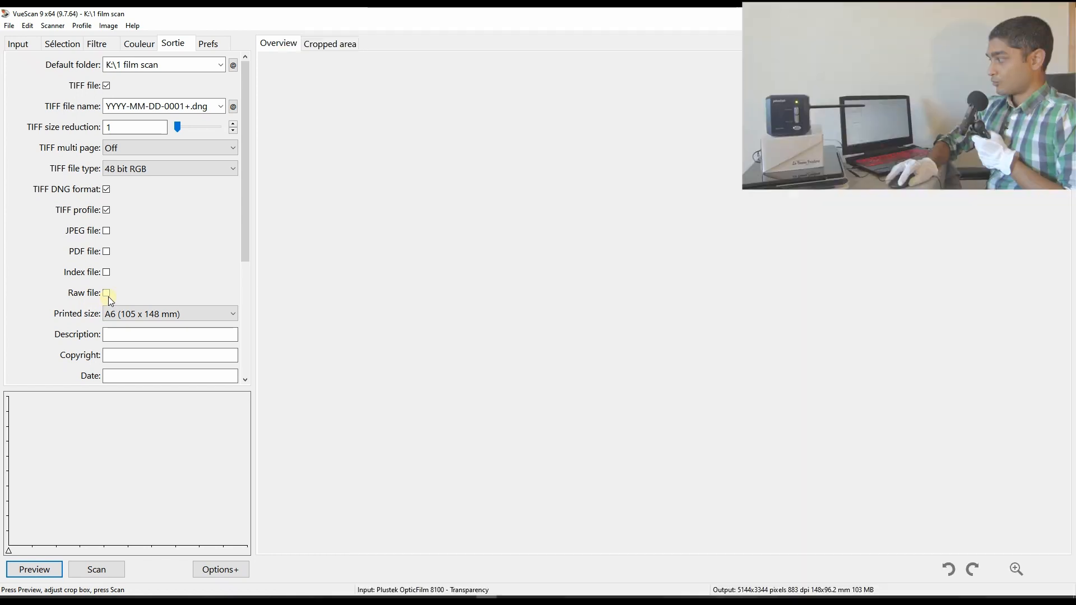
Enable raw file output with raw compression off and the raw DNG format turned on
left_click(107, 293)
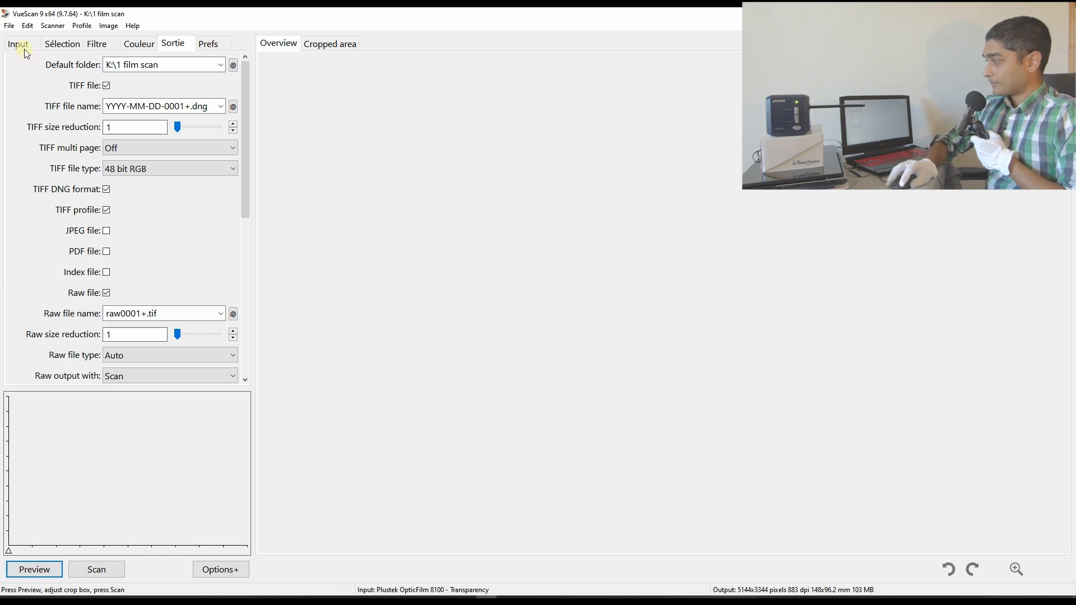
scroll(21, 203, "down", 3)
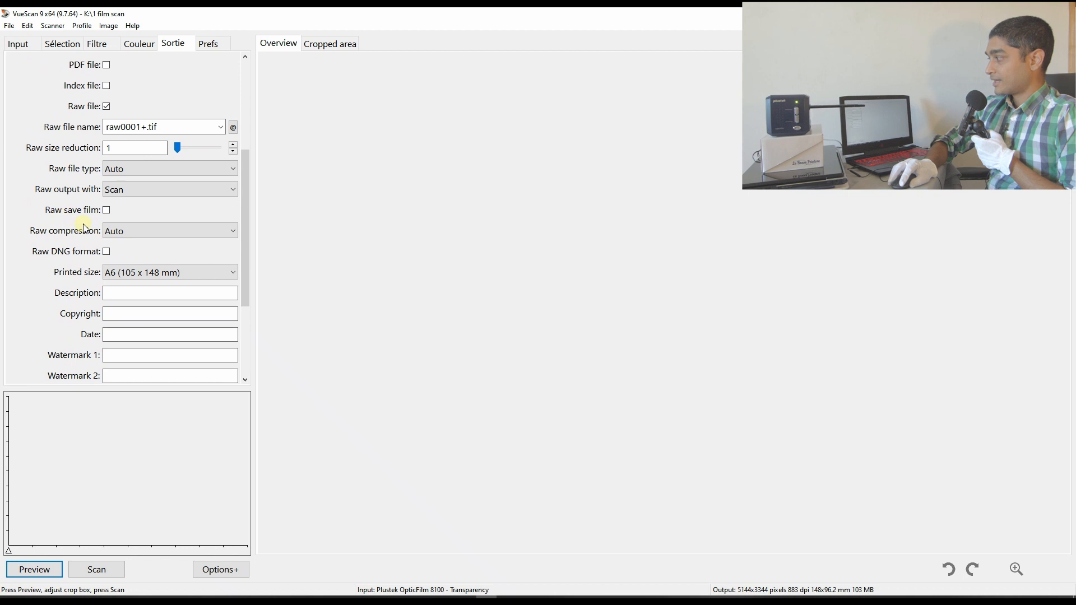
left_click(106, 211)
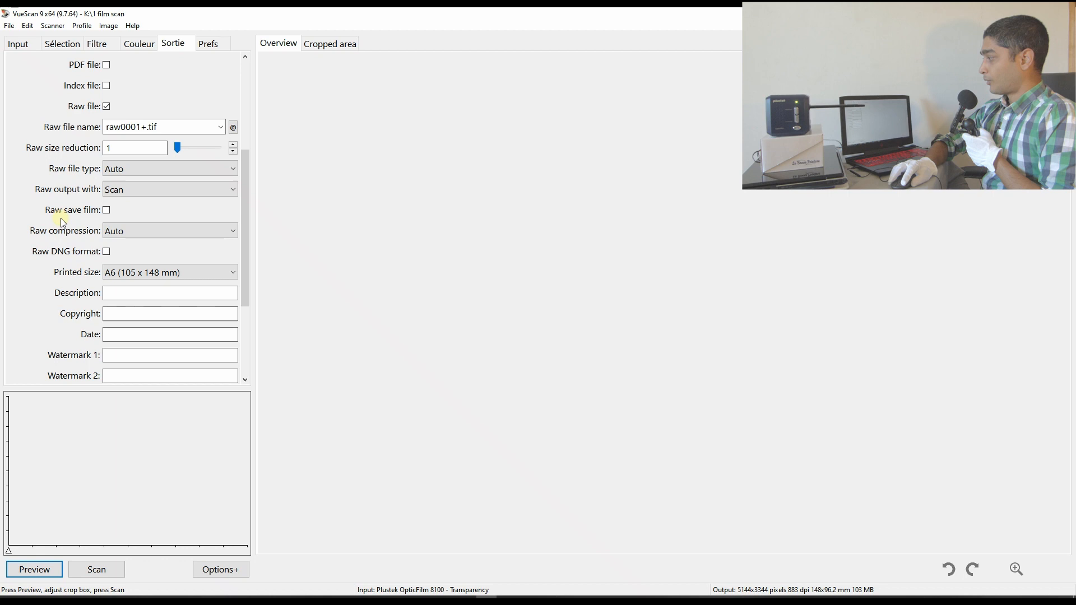
left_click(119, 236)
left_click(118, 245)
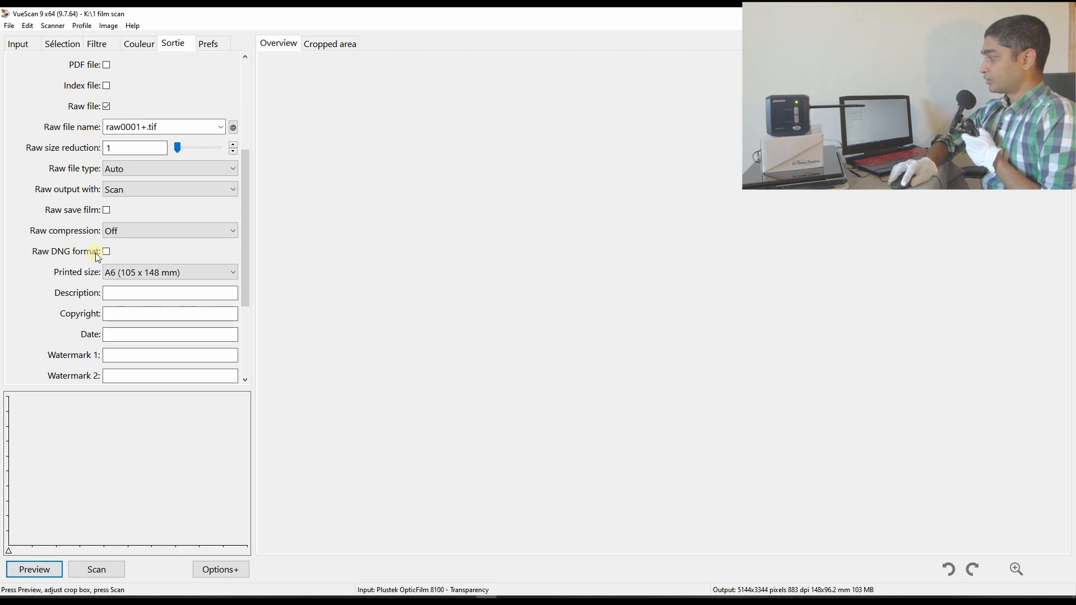
left_click(106, 252)
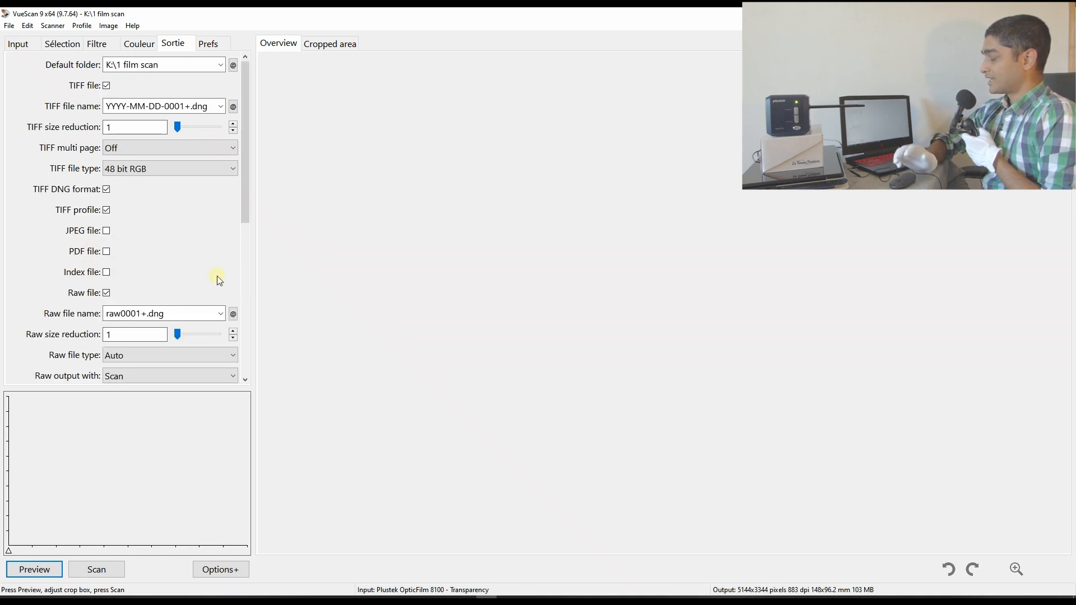
Run a preview scan of the film negative
scroll(217, 276, "down", 2)
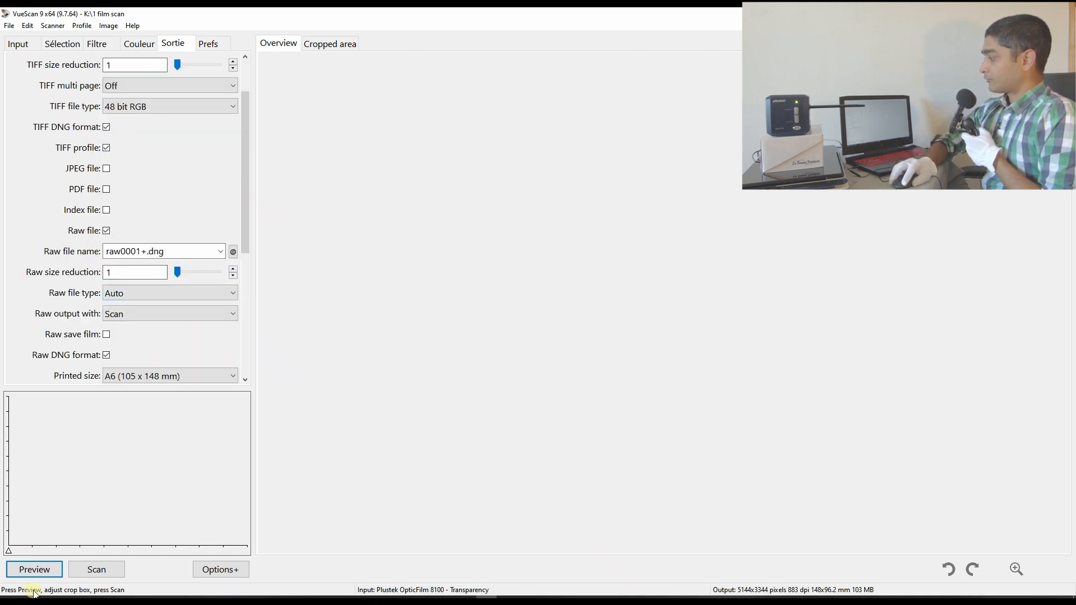
left_click(46, 572)
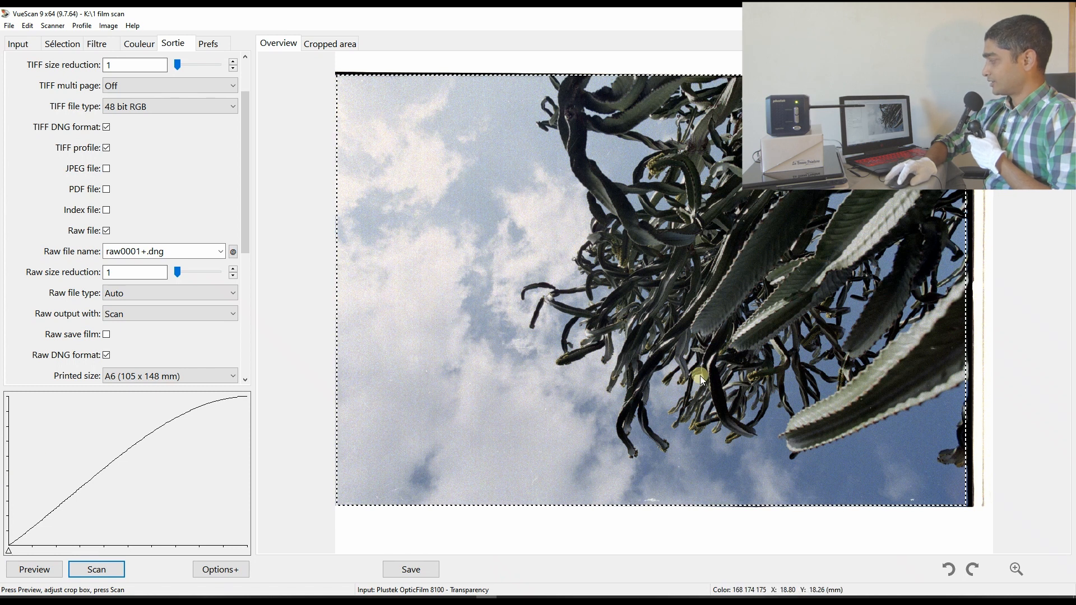
Widen the crop box toward the frame's far edge so it measures about 35.5 × 24 mm
left_click(62, 43)
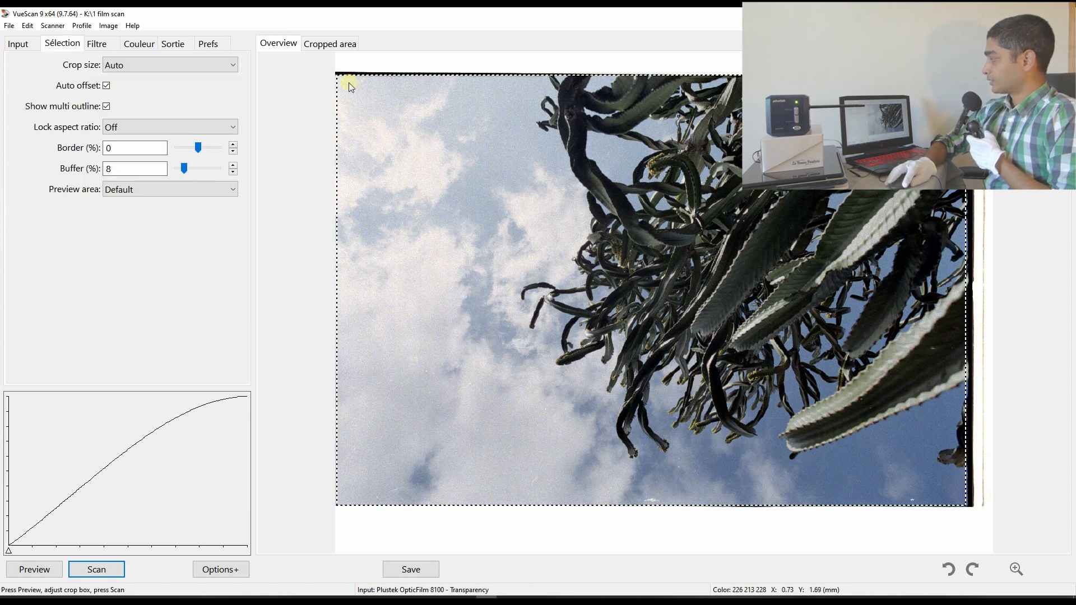
left_click_drag(966, 290, 974, 290)
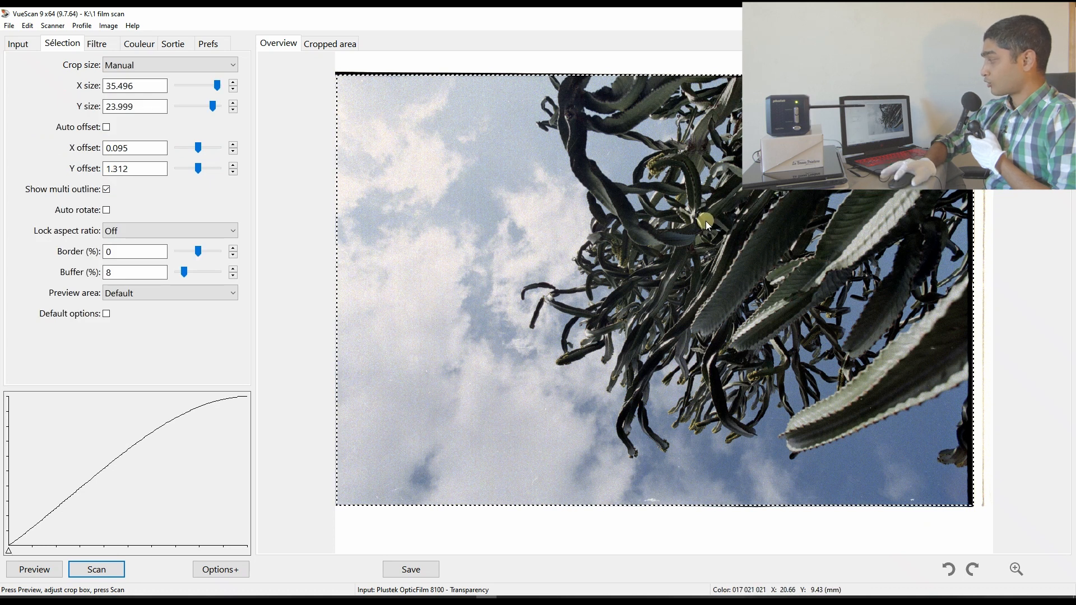
Try the Left rotation on the preview, and set the rotation to Right instead
left_click(18, 43)
left_click(119, 231)
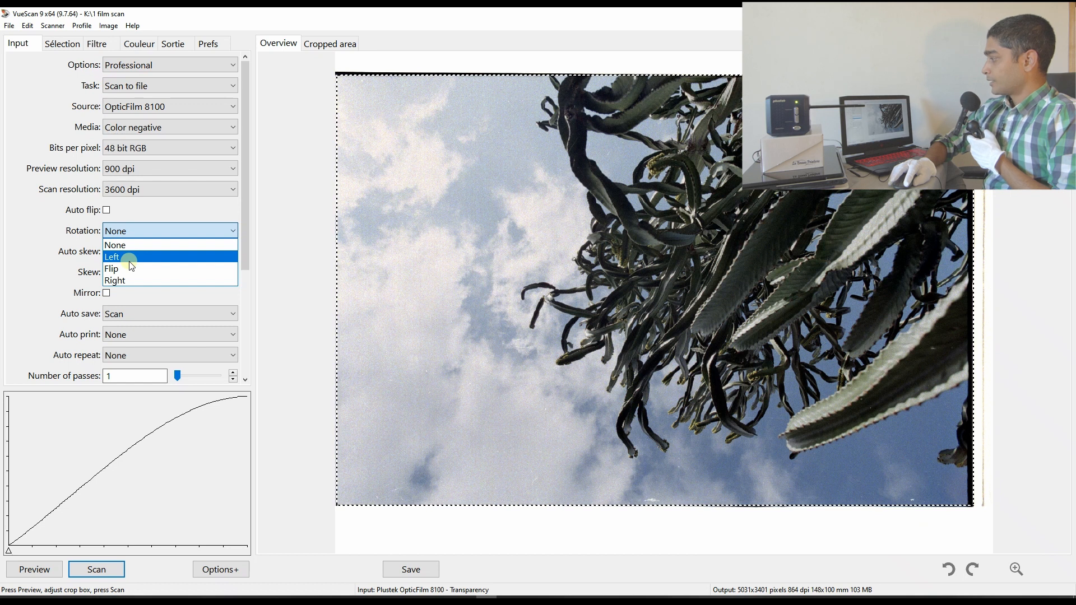
left_click(130, 259)
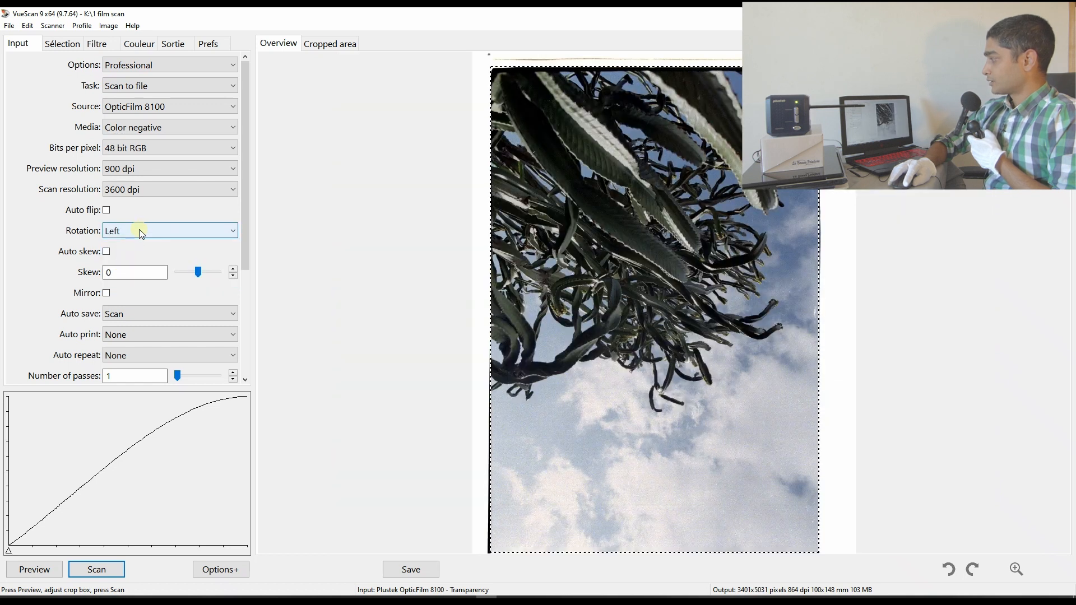
left_click(140, 227)
left_click(117, 281)
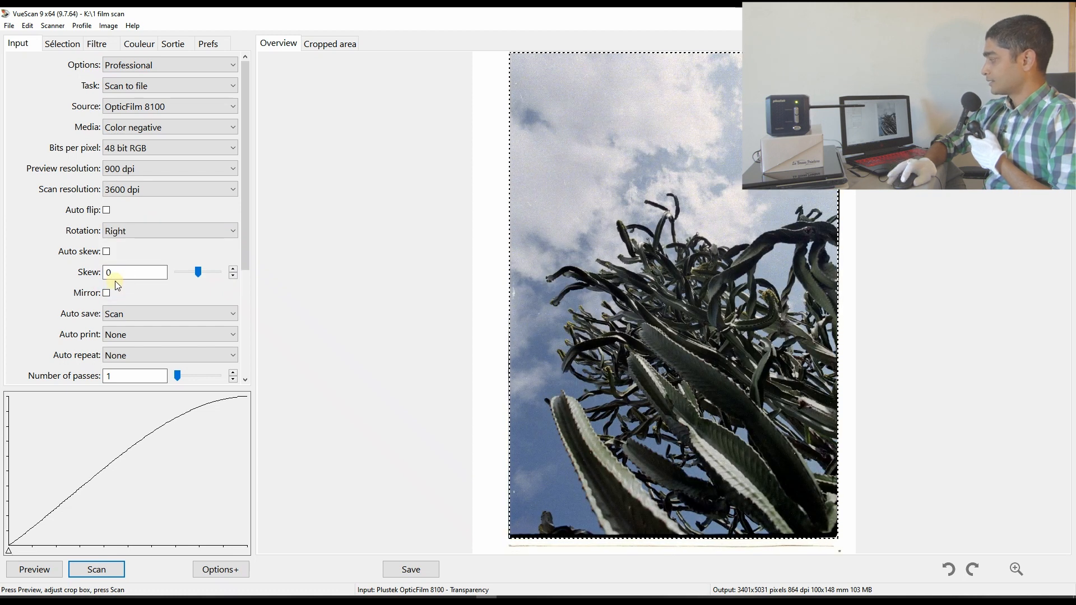
Turn off the TIFF profile in the output settings and scan the cropped frame to the DNG and raw DNG files
left_click(166, 50)
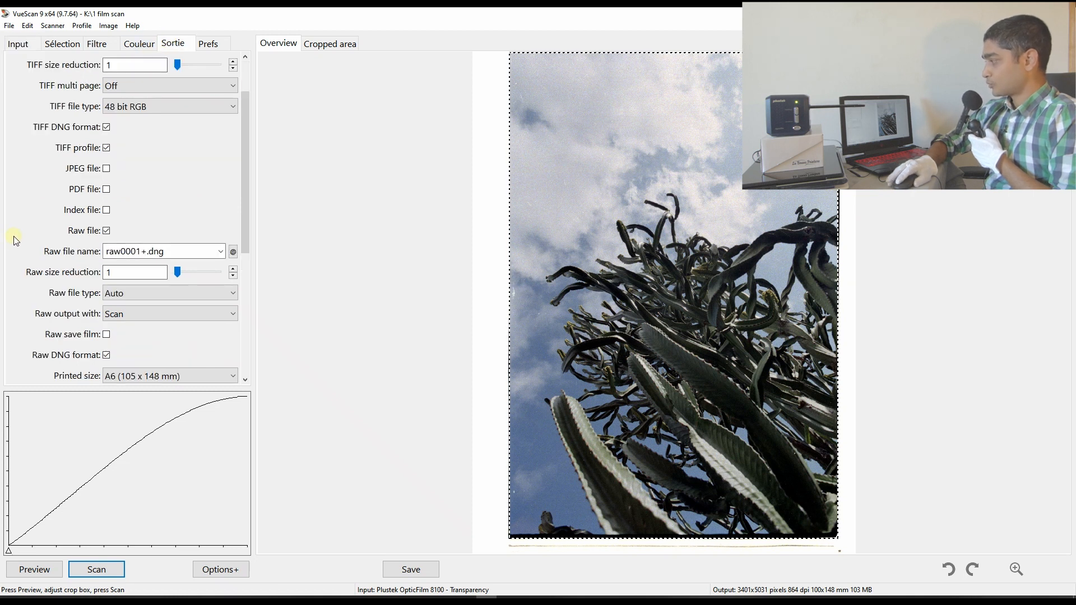
scroll(53, 234, "up", 1)
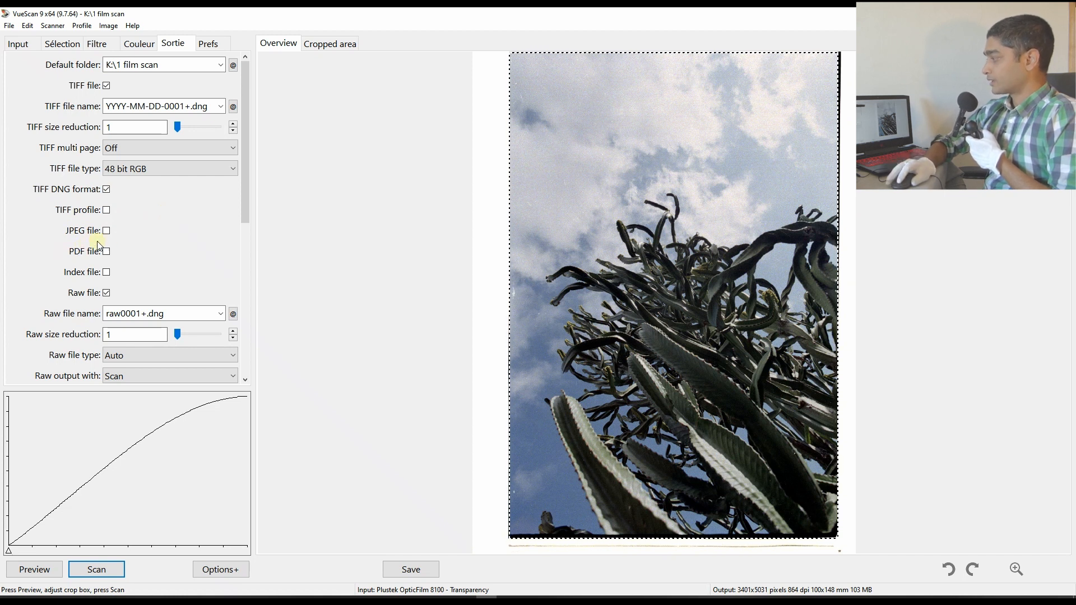
scroll(159, 242, "down", 1)
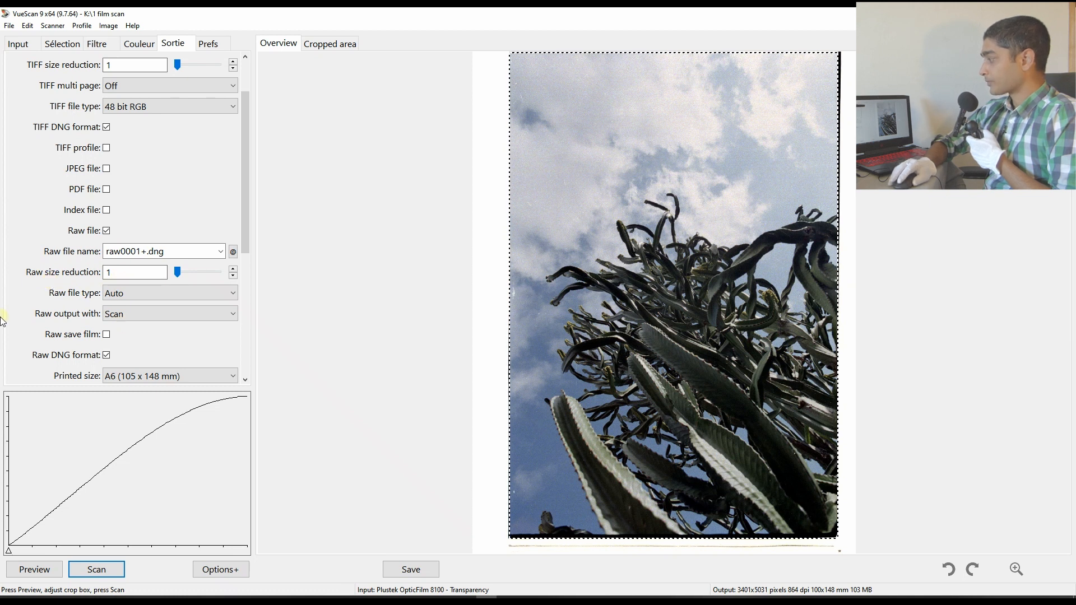
scroll(15, 307, "down", 1)
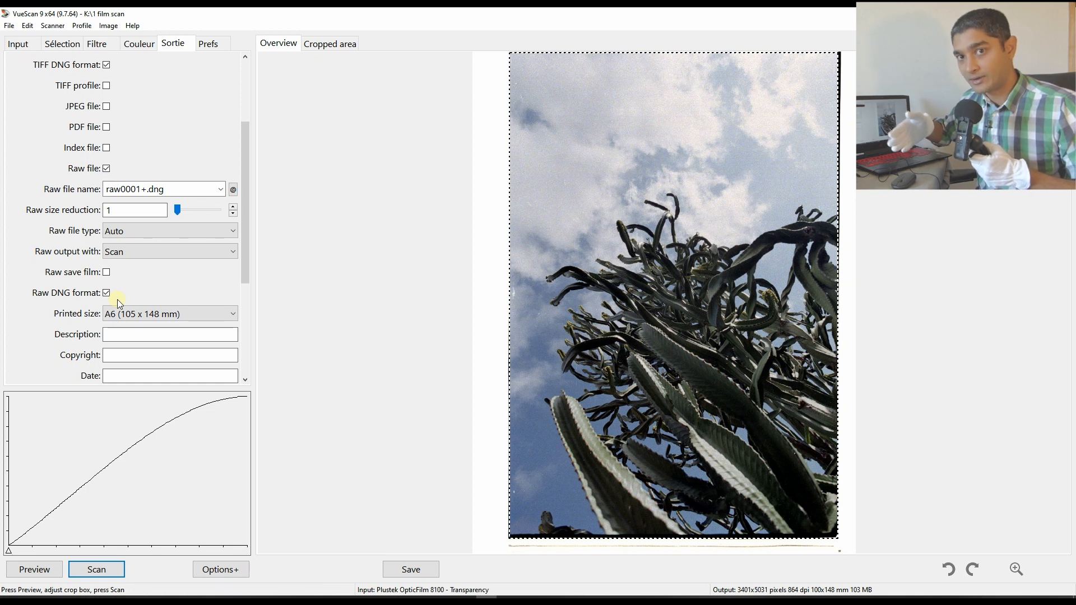
key("Return")
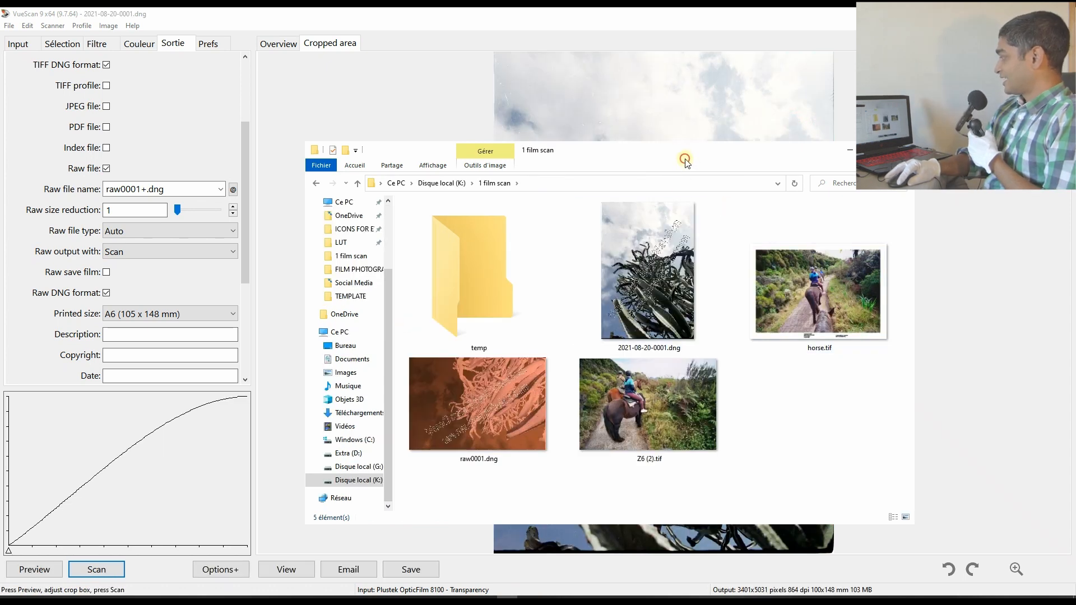
Switch to File Explorer, inspect 2021-08-20-0001.dng and raw0001.dng in the 1 film scan folder, and return to VueScan
left_click(692, 124)
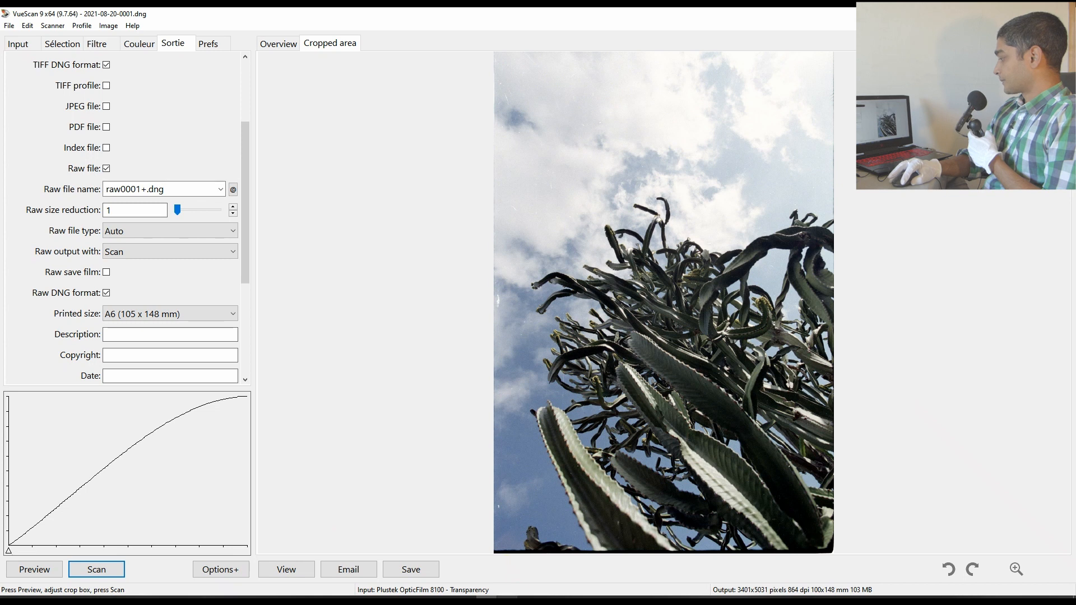
left_click(512, 597)
left_click(667, 292)
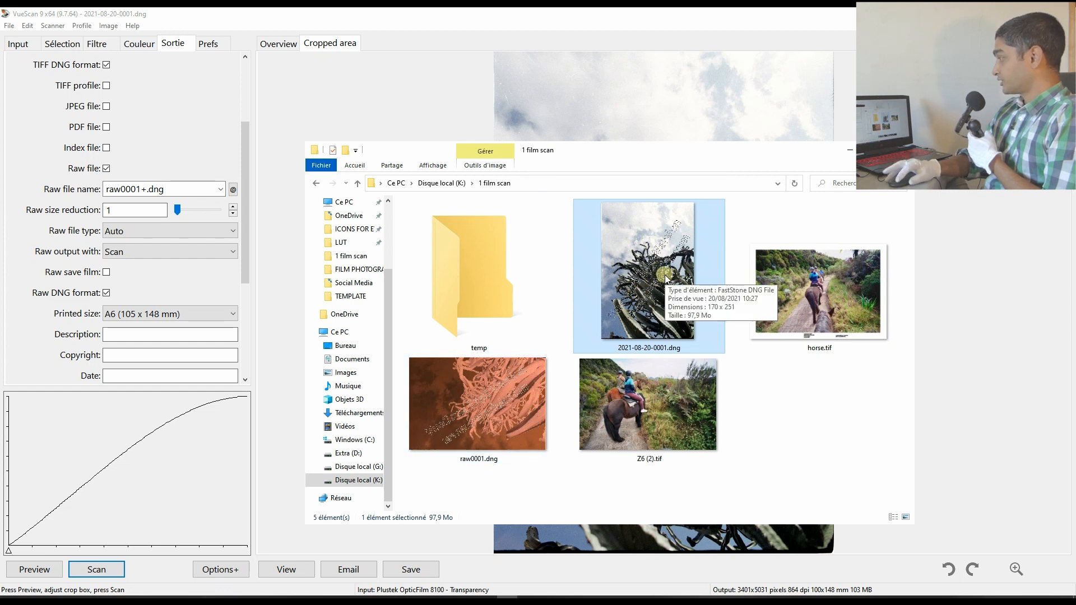
left_click(453, 425)
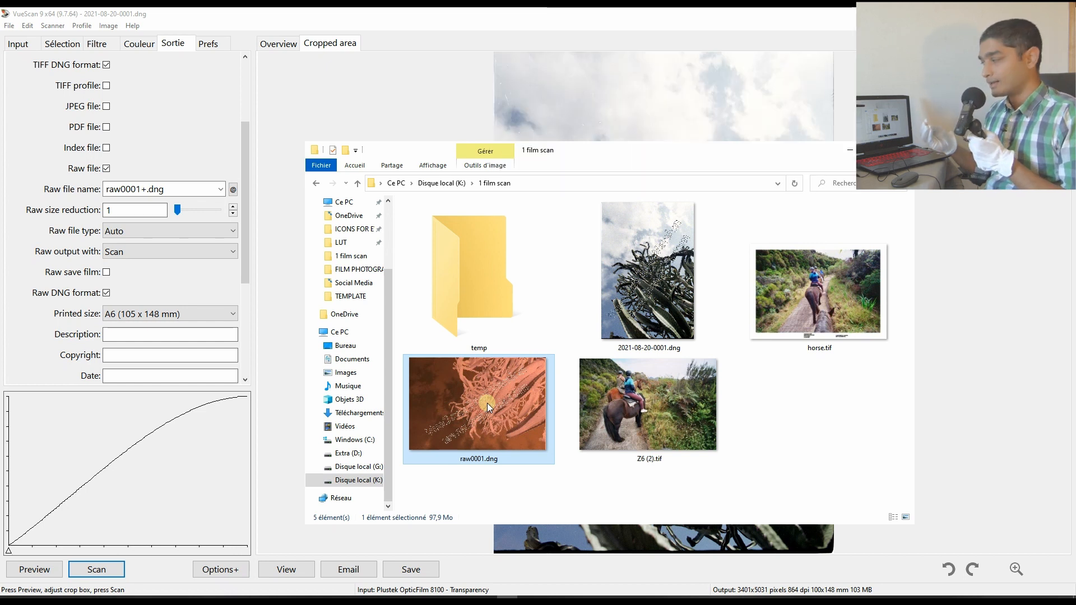
left_click(227, 12)
Compare the scan with Restore fading off and on in the filter settings, leaving Restore colors and Restore fading enabled
left_click(96, 46)
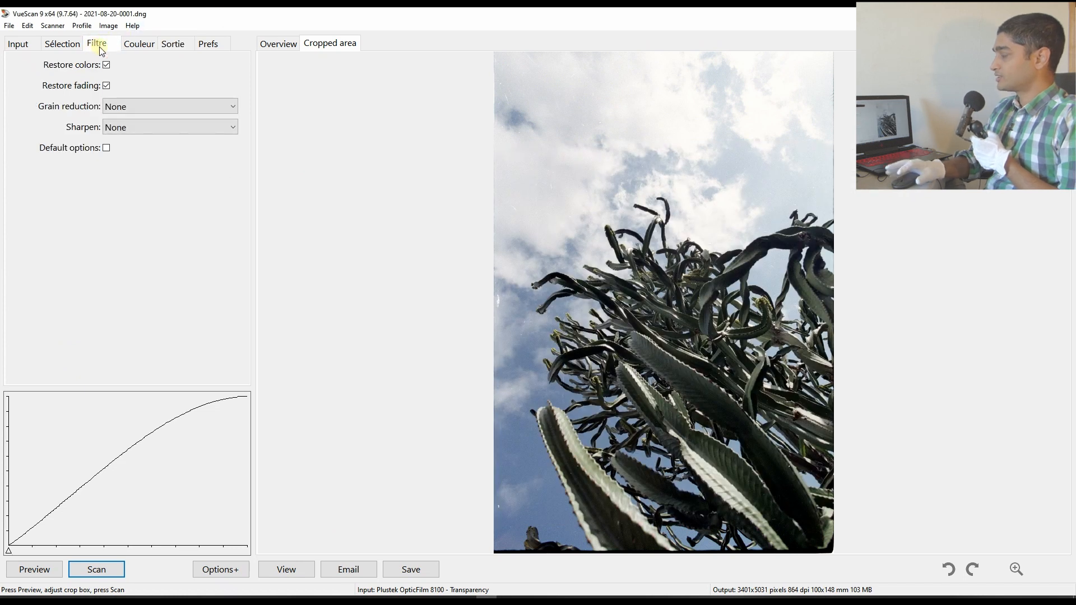
left_click(106, 66)
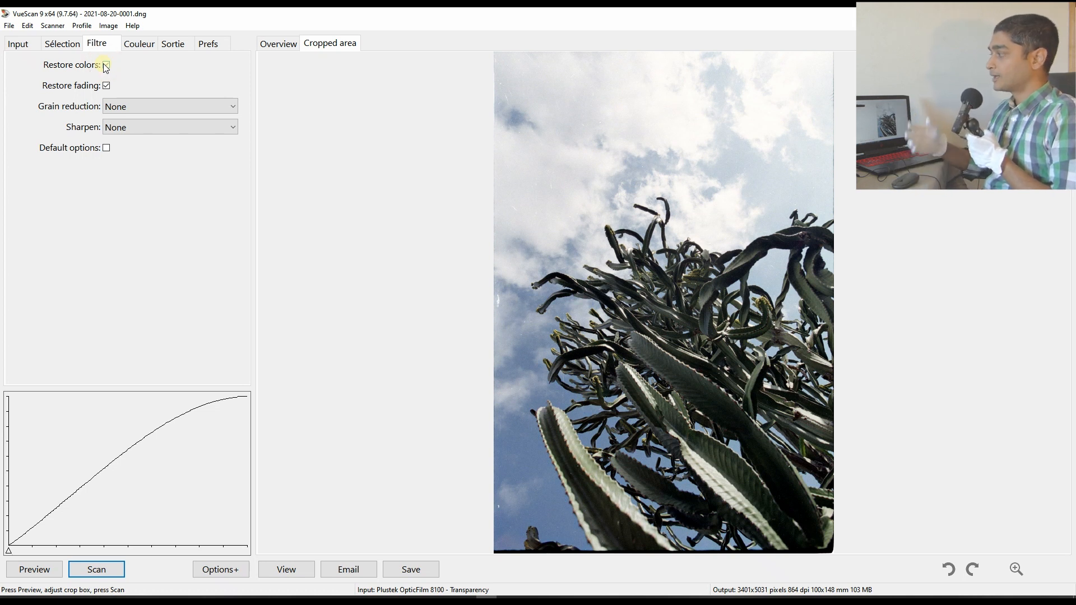
left_click(105, 87)
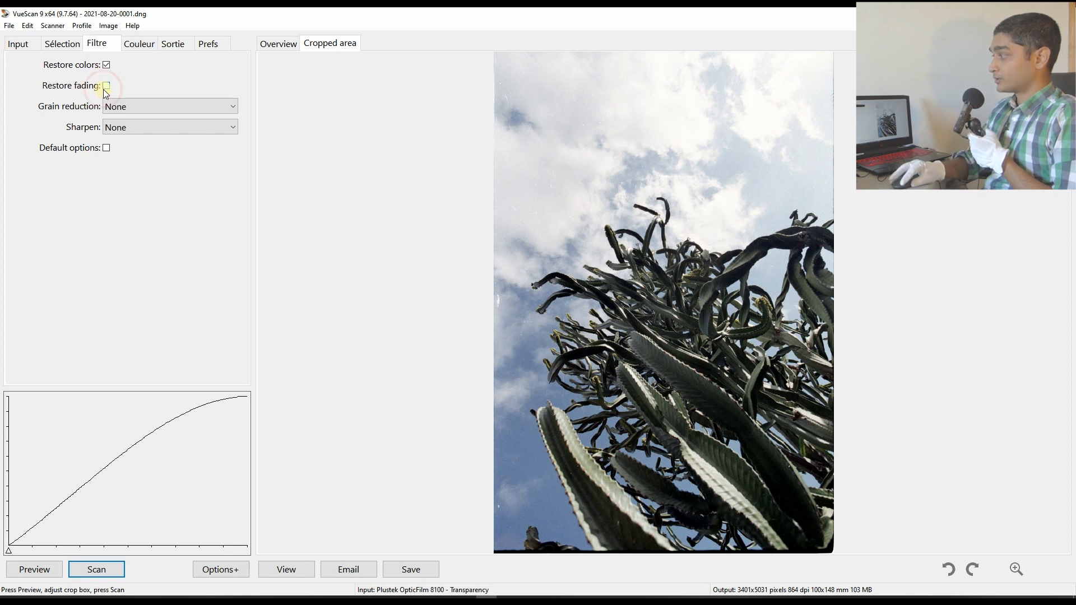
left_click(105, 87)
left_click(106, 87)
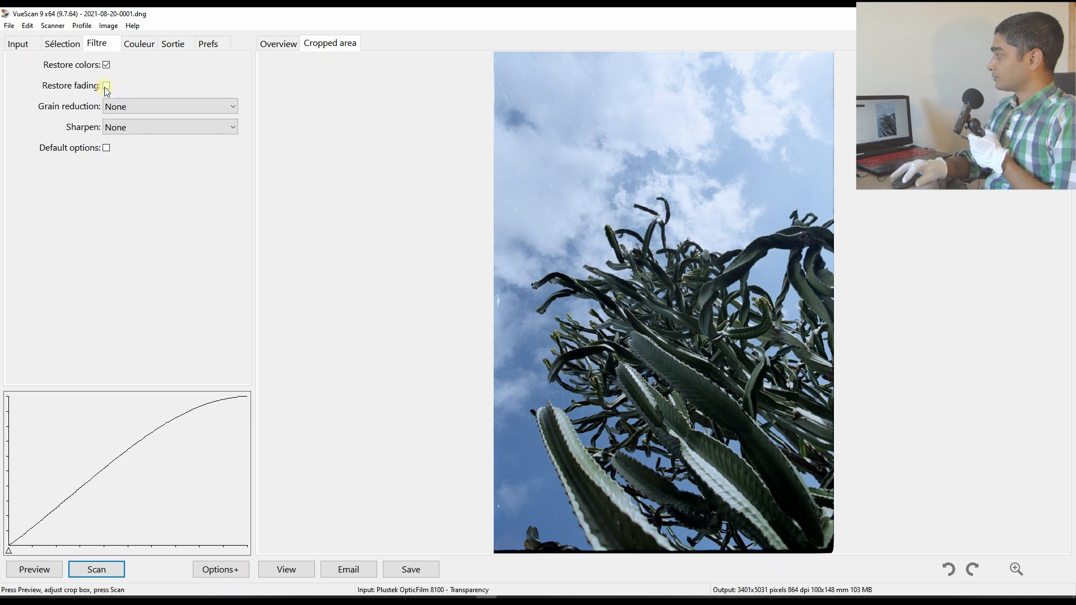
left_click(106, 86)
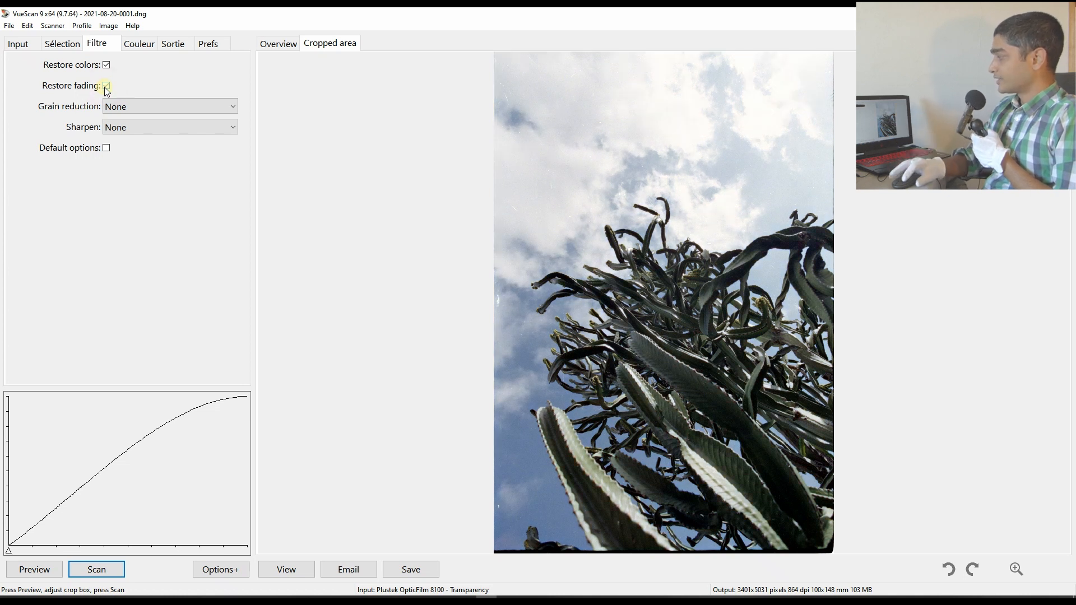
left_click(106, 87)
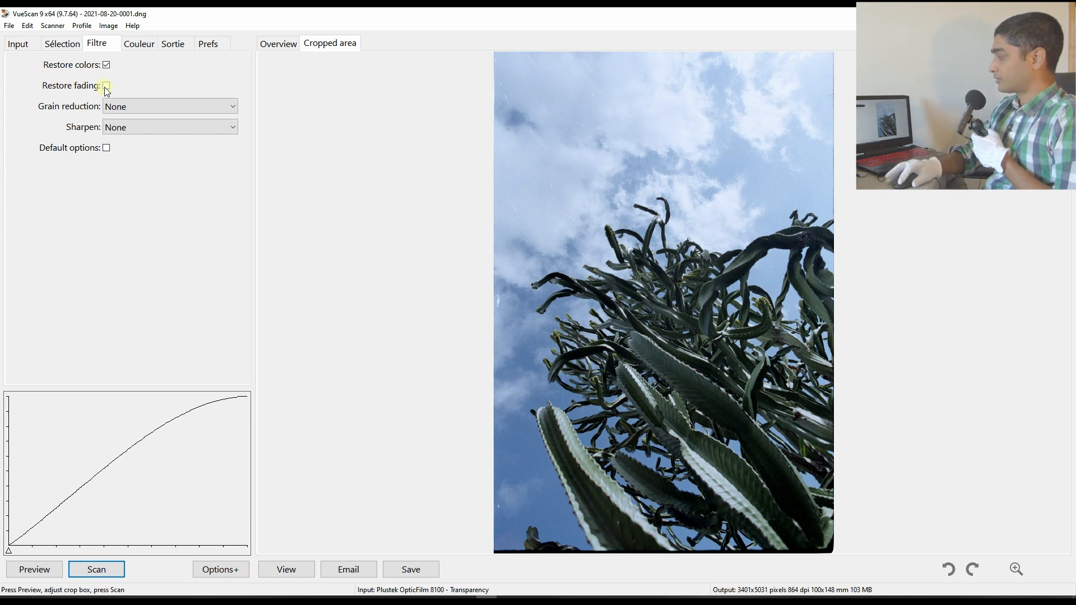
left_click(105, 87)
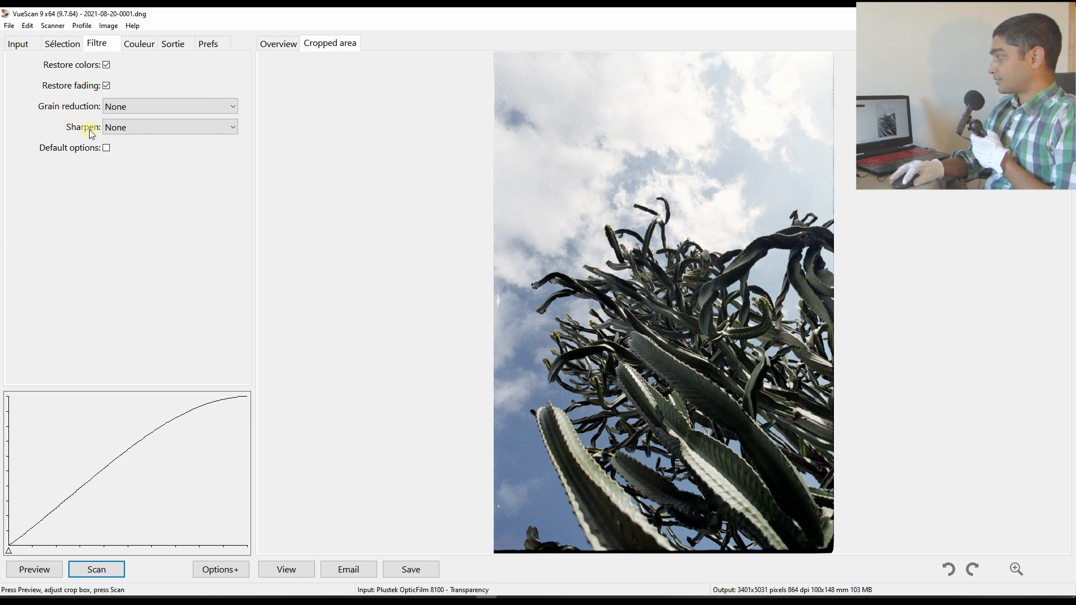
Adjust the low point of the tone curve to set Curve low to 0.002
left_click(141, 49)
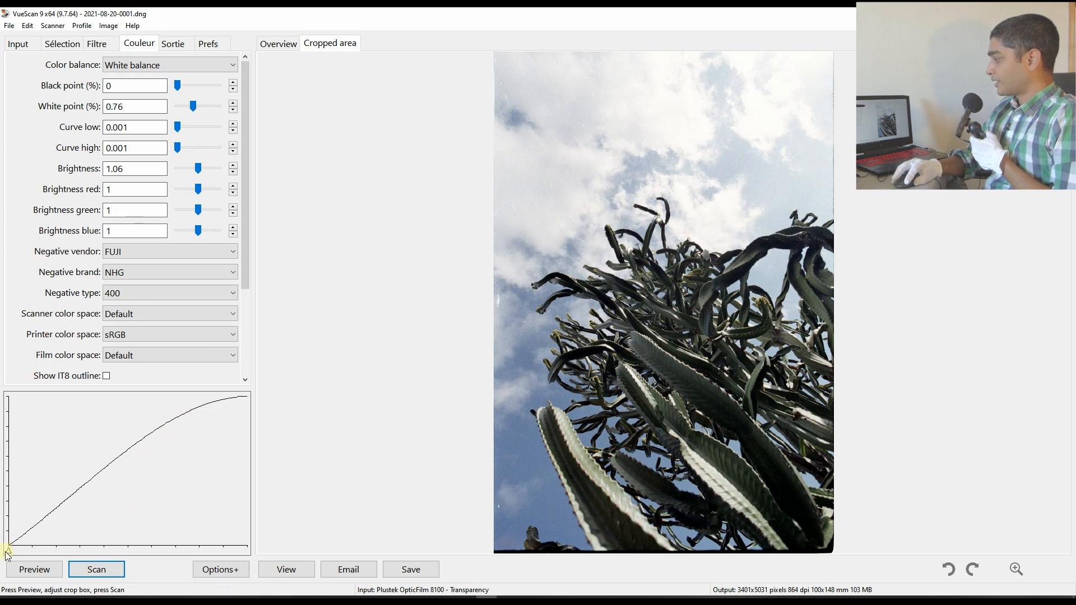
mouse_move(9, 552)
left_mouse_down()
mouse_move(52, 553)
mouse_move(9, 552)
left_mouse_up()
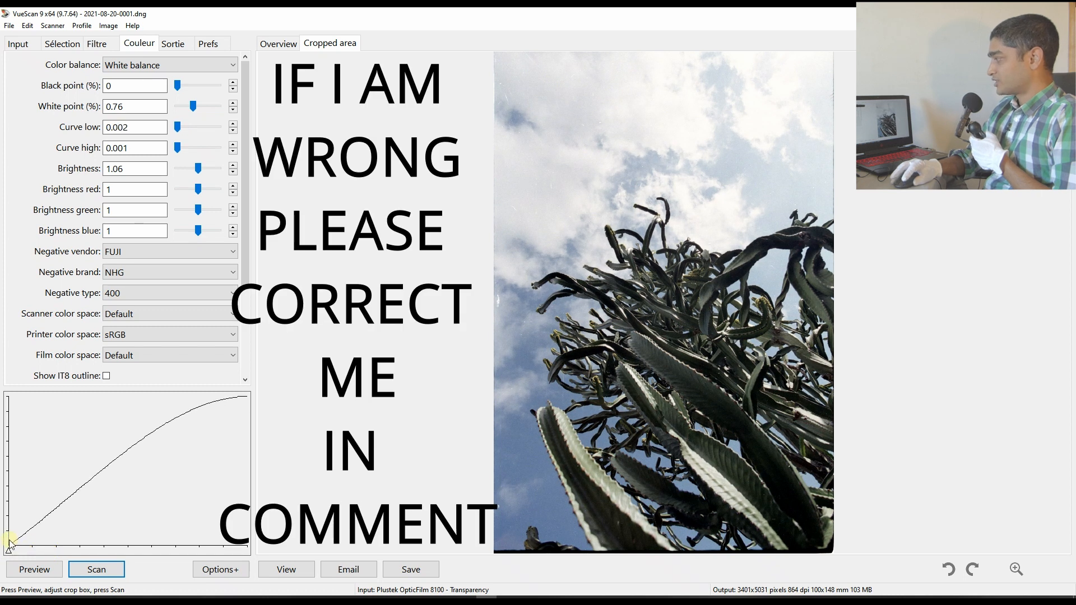
Compare the curve graph with the image histogram, and keep the image histogram displayed
left_click(108, 25)
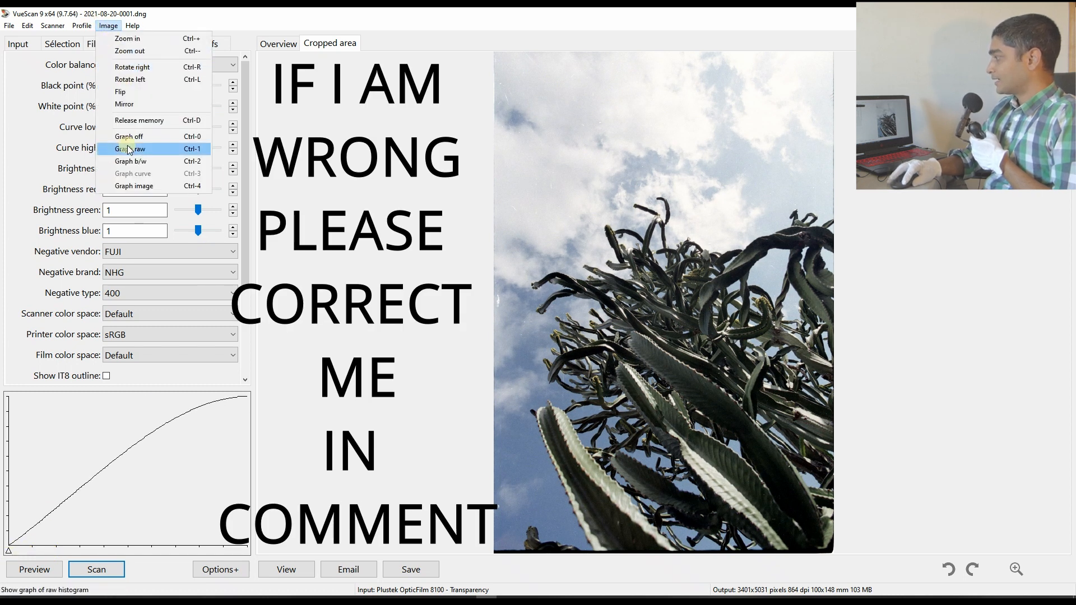
left_click(130, 187)
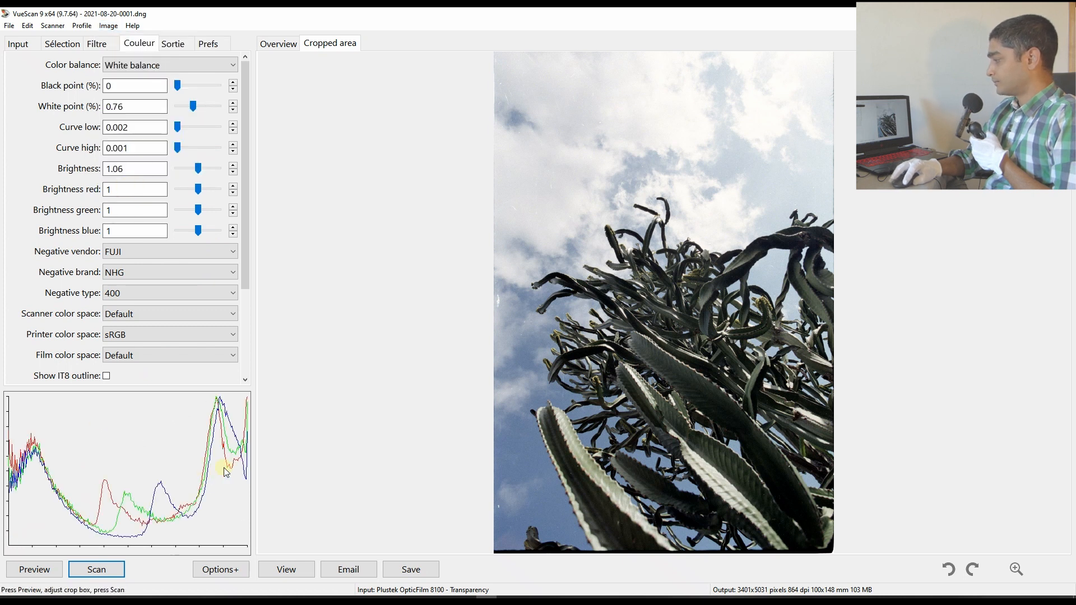
left_click(110, 27)
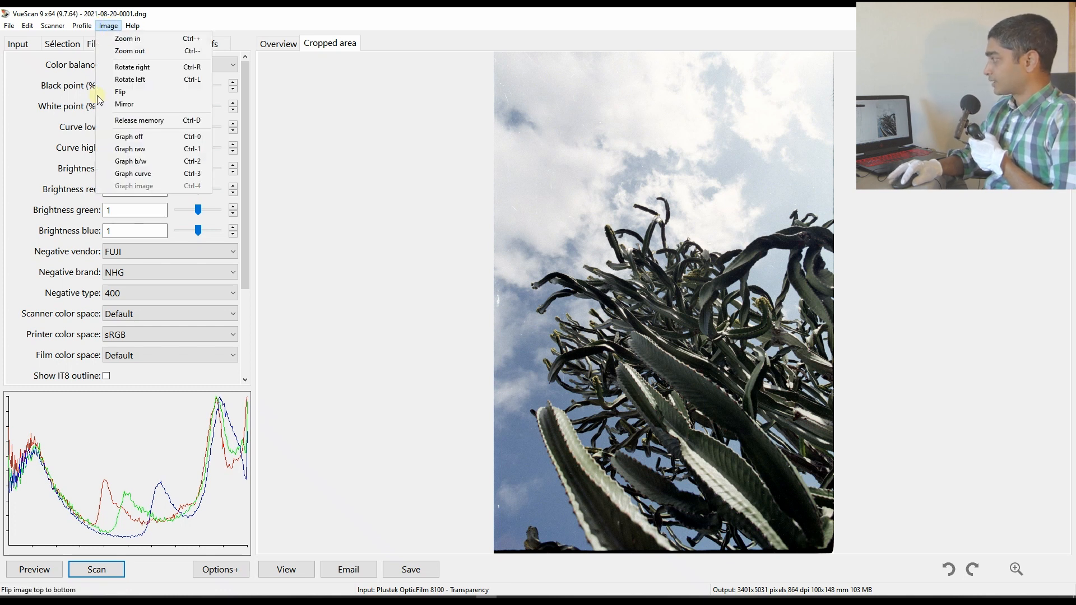
left_click(133, 174)
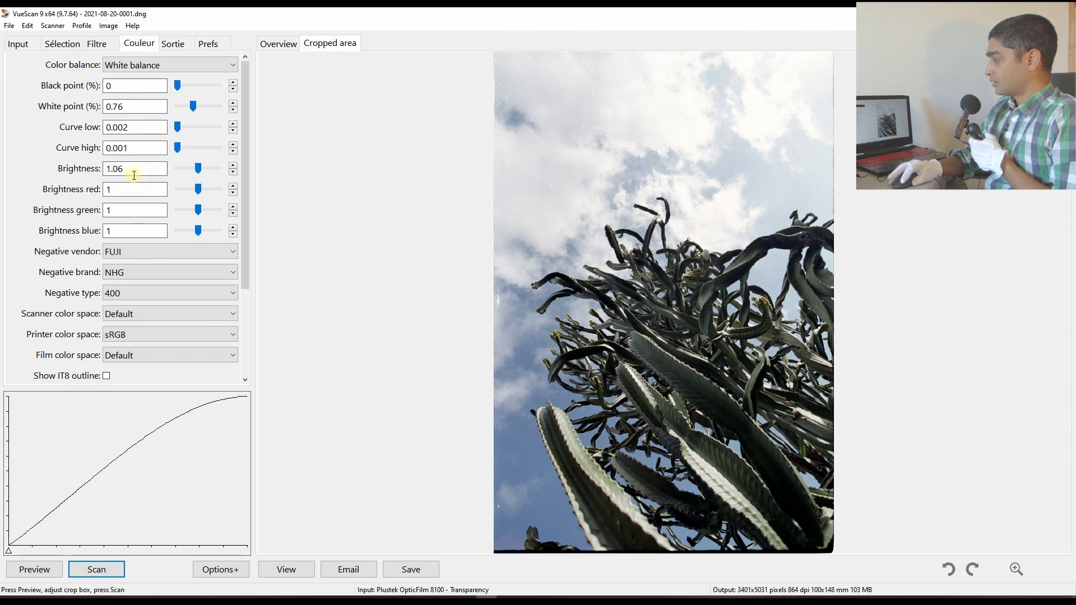
left_click(108, 26)
left_click(121, 182)
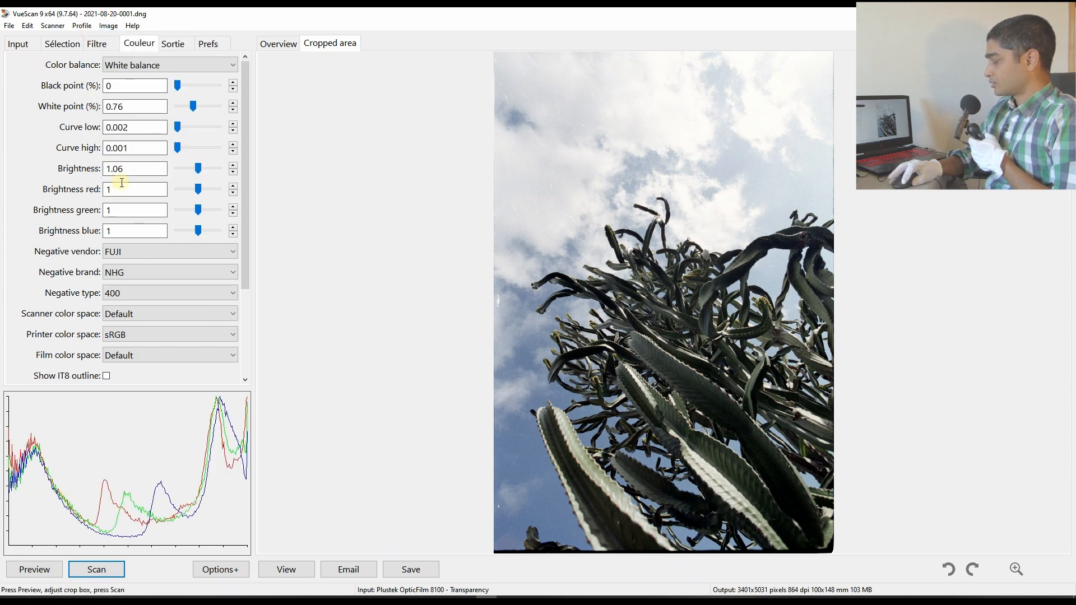
left_click(108, 26)
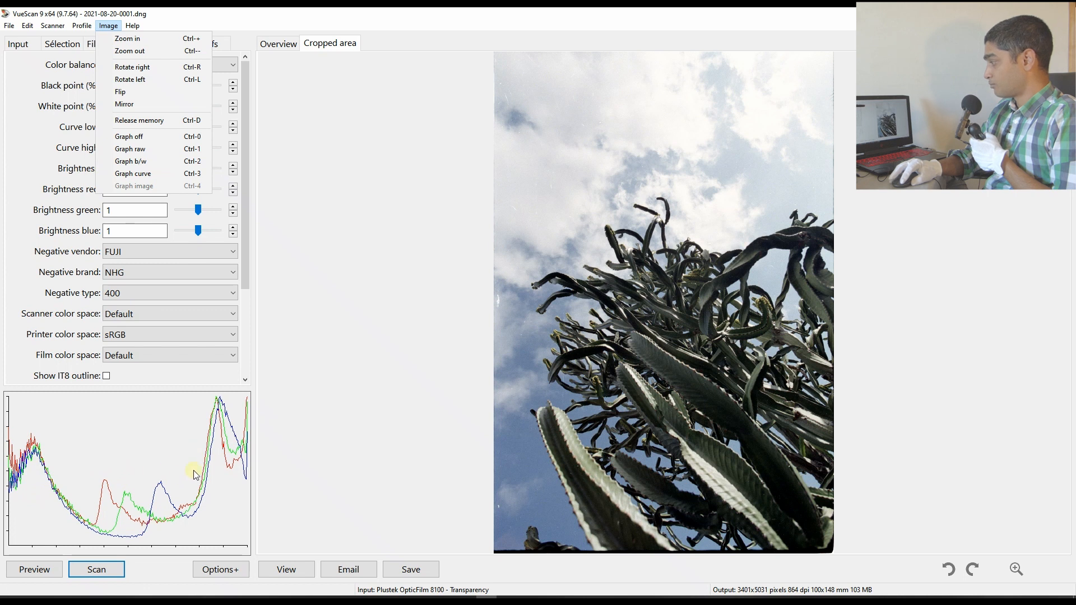
left_click(203, 440)
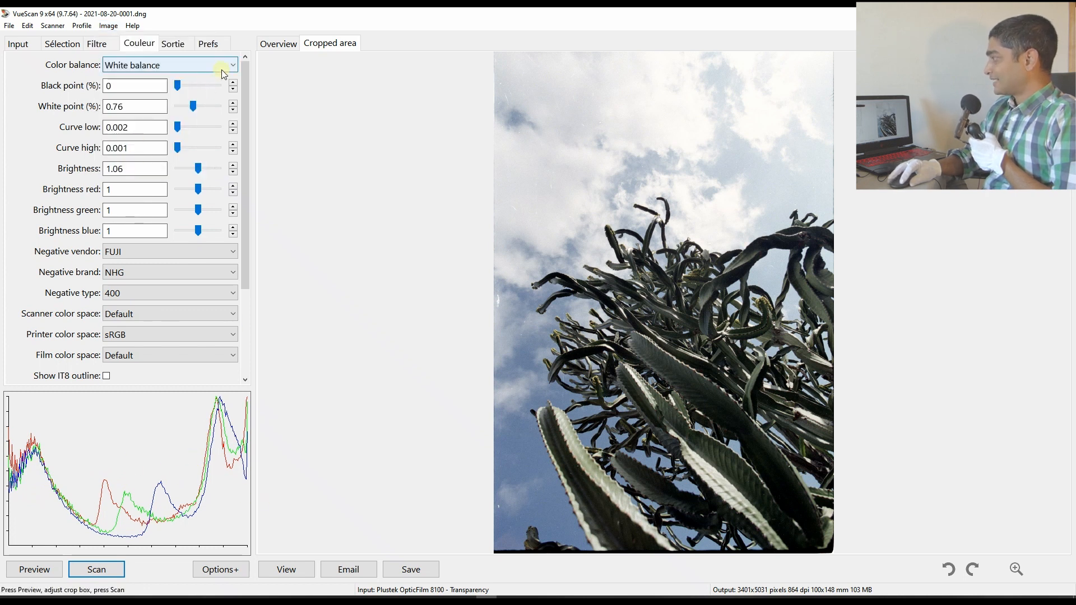
Compare the None and White balance color balance options on the scan, and set the color balance to Auto levels
left_click(143, 67)
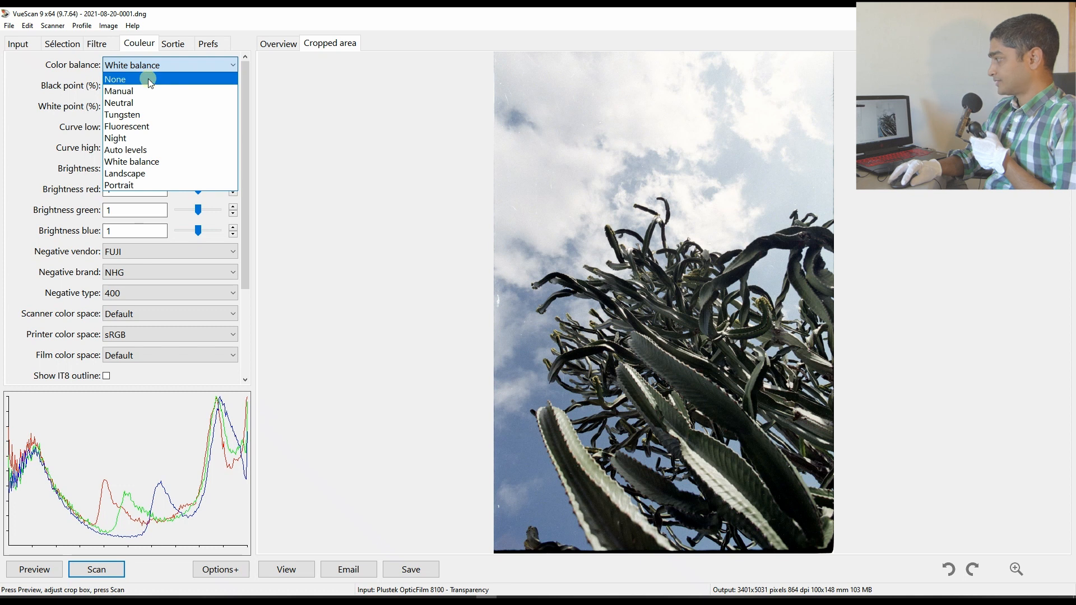
left_click(149, 79)
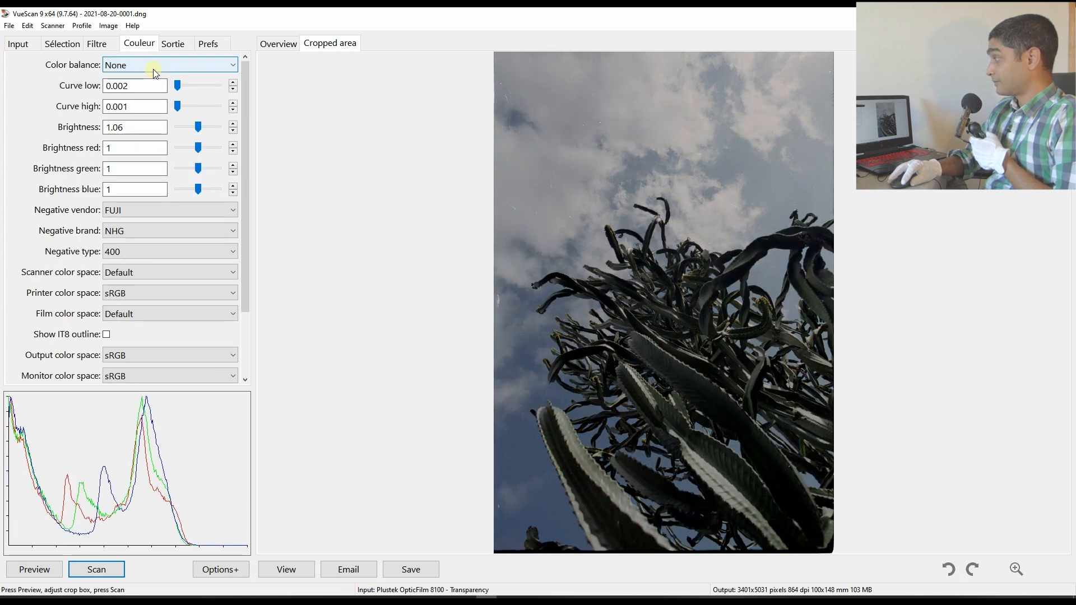
left_click(153, 69)
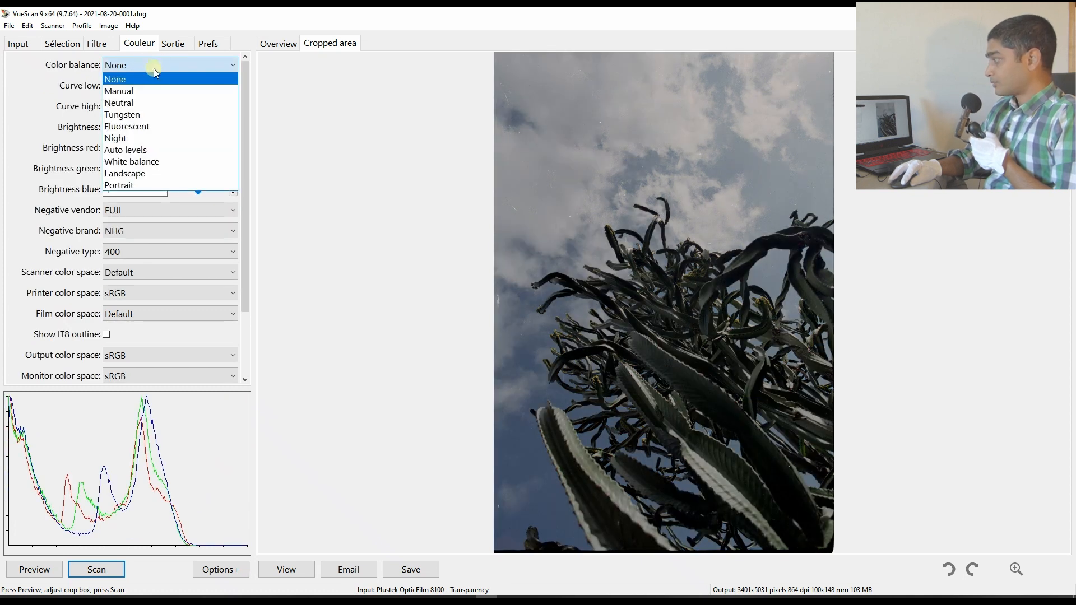
left_click(137, 163)
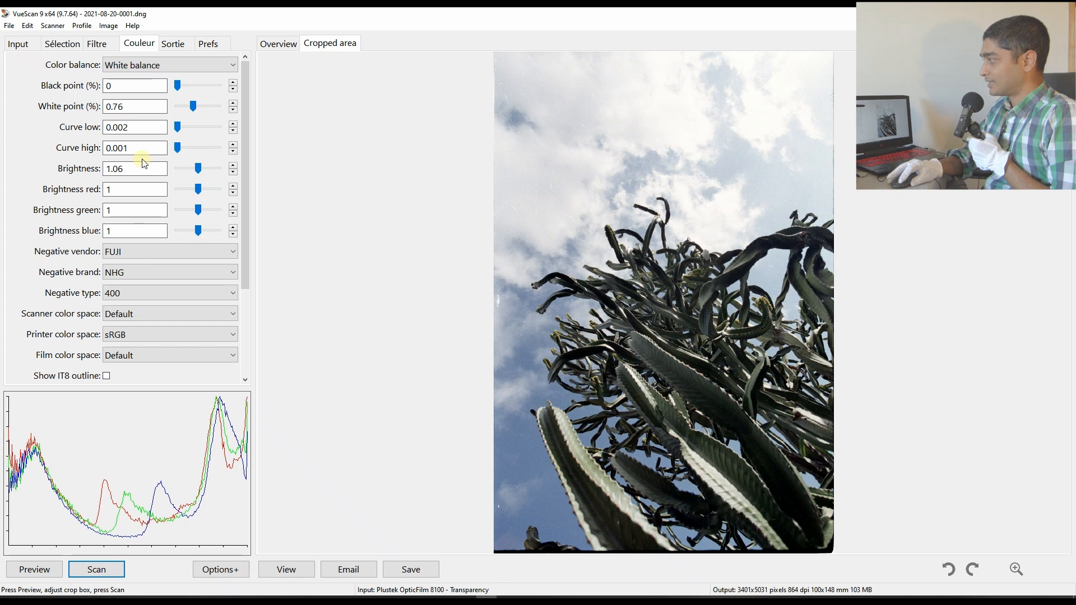
left_click(197, 63)
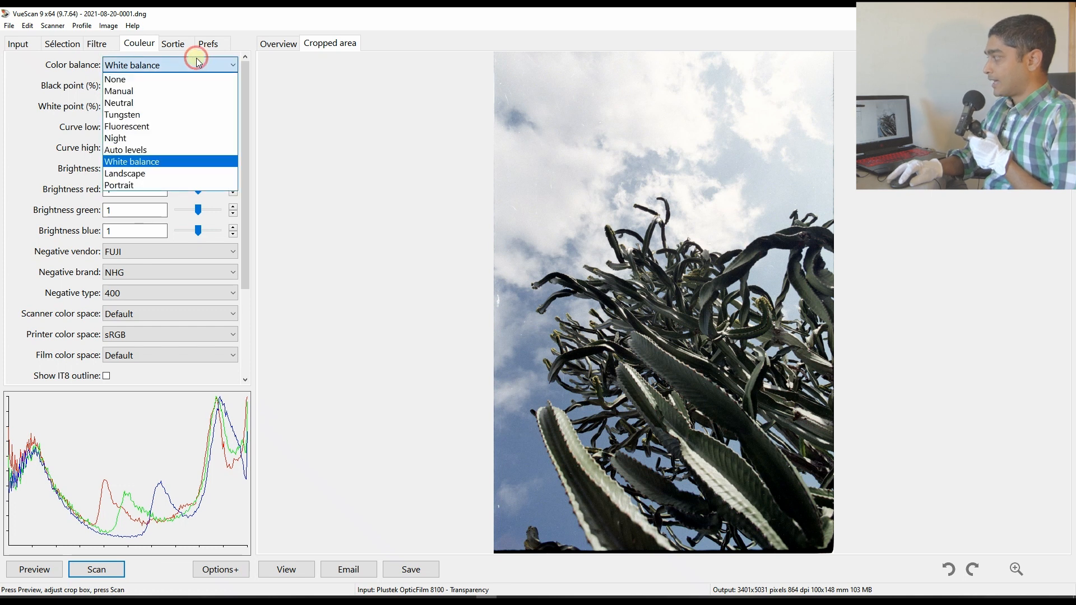
left_click(167, 149)
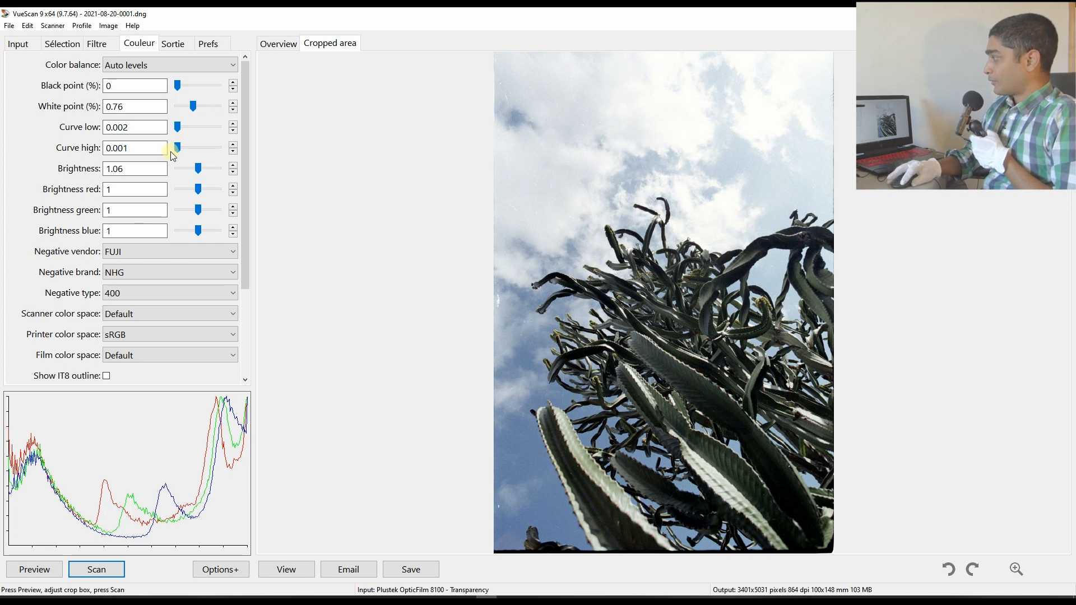
Turn off Restore colors and Restore fading in the filter settings, then return to the color settings
left_click(111, 48)
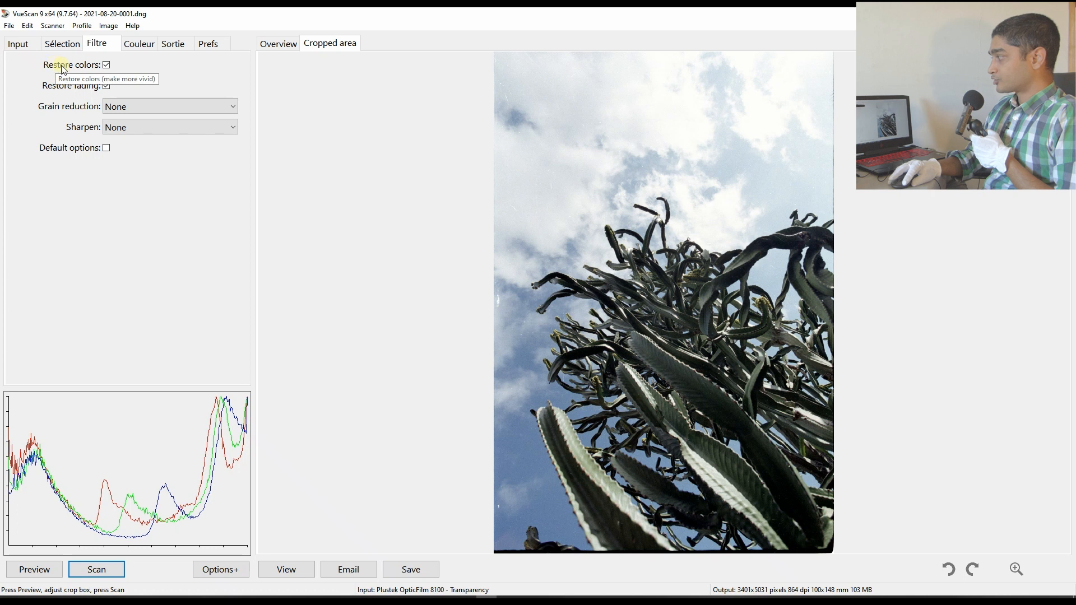
left_click(150, 48)
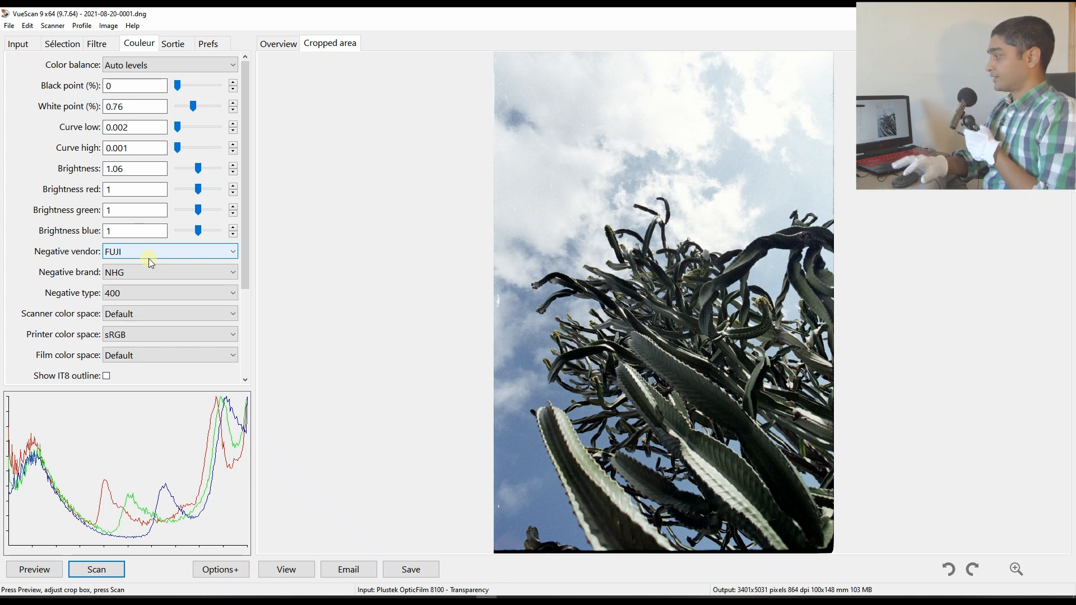
left_click(97, 43)
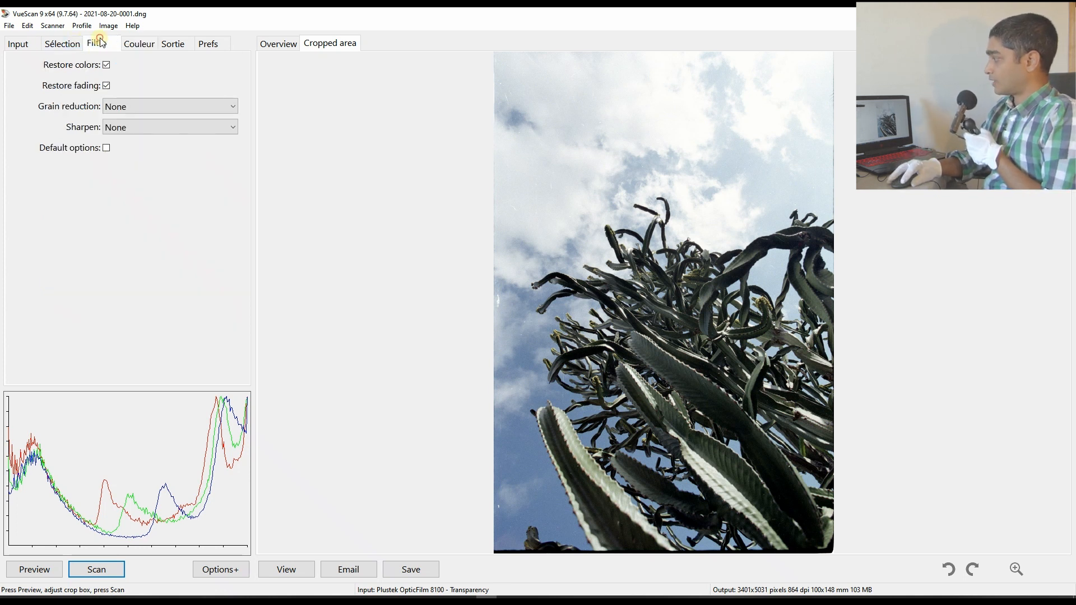
left_click(107, 85)
left_click(139, 44)
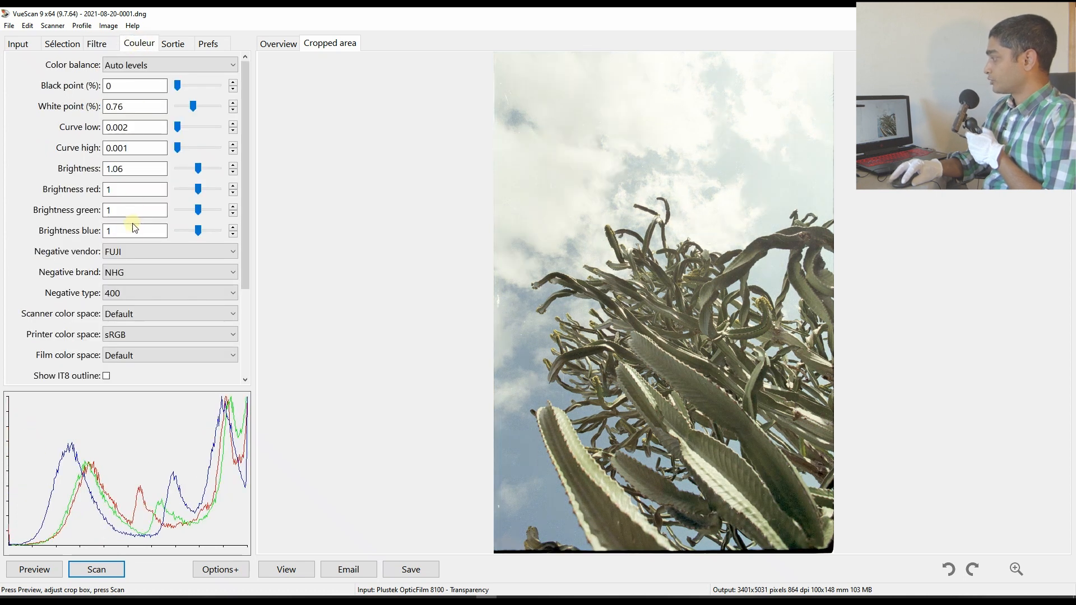
Set the film profile to negative vendor KODAK and negative brand EKTAR, with type 100 Gen 1
left_click(133, 252)
left_click(122, 324)
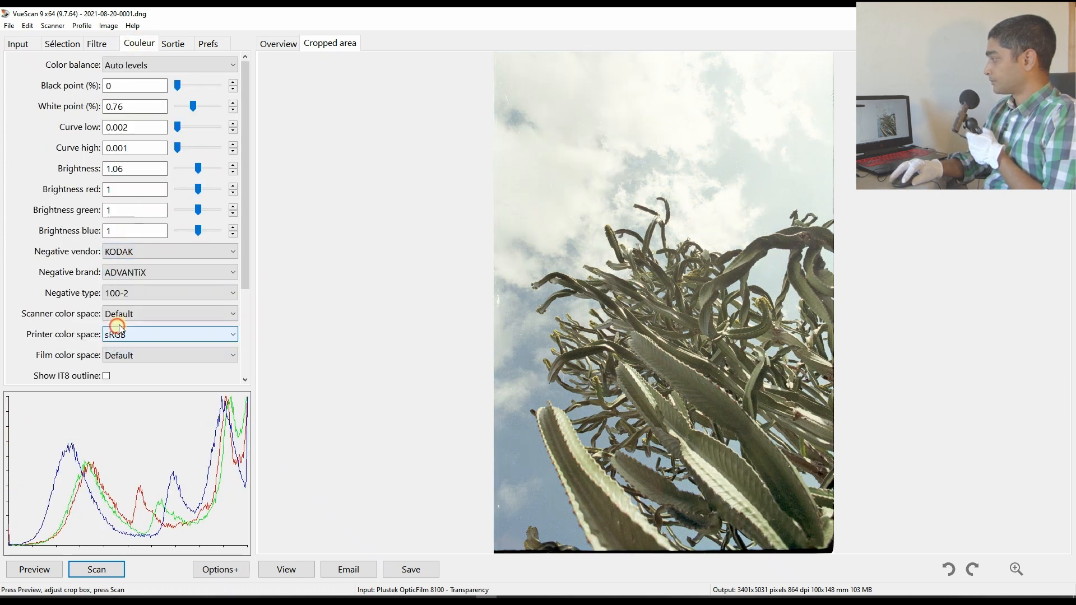
left_click(150, 273)
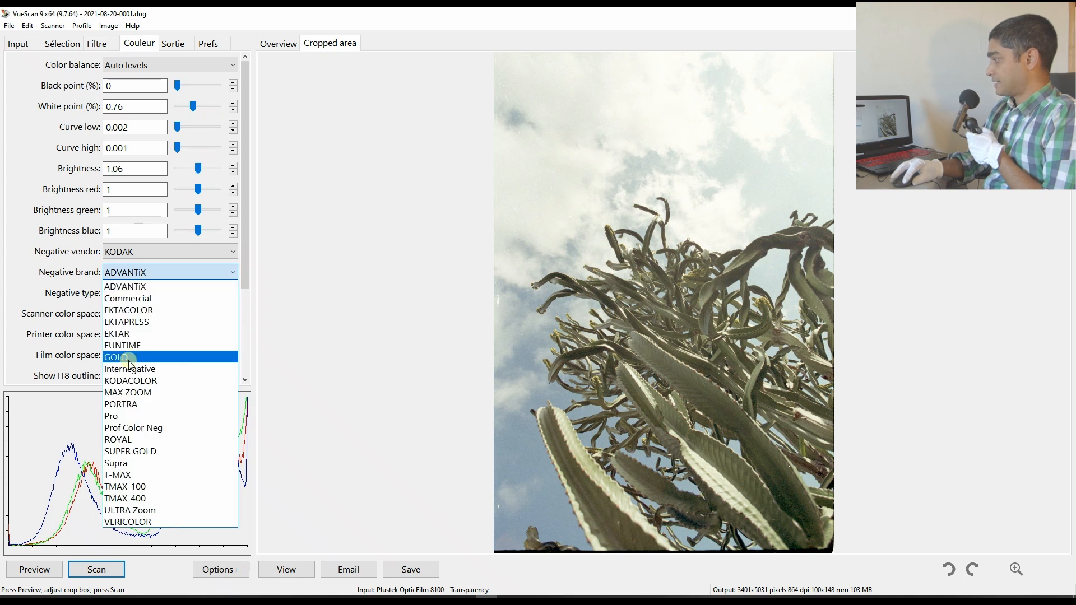
left_click(142, 334)
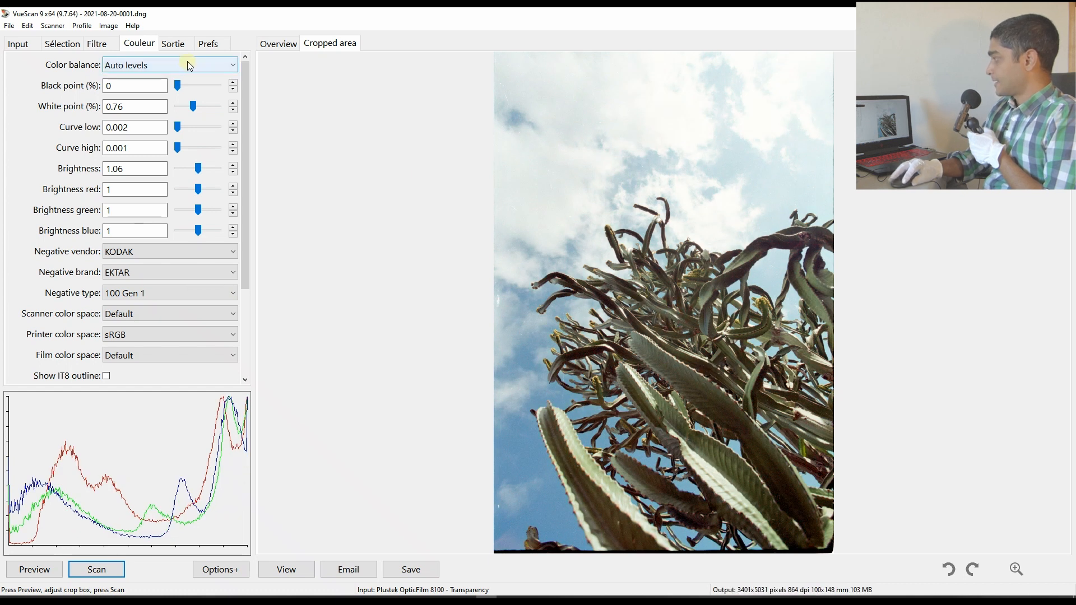
Enable Restore colors and Restore fading in the filter settings, and go back to the color settings
left_click(99, 47)
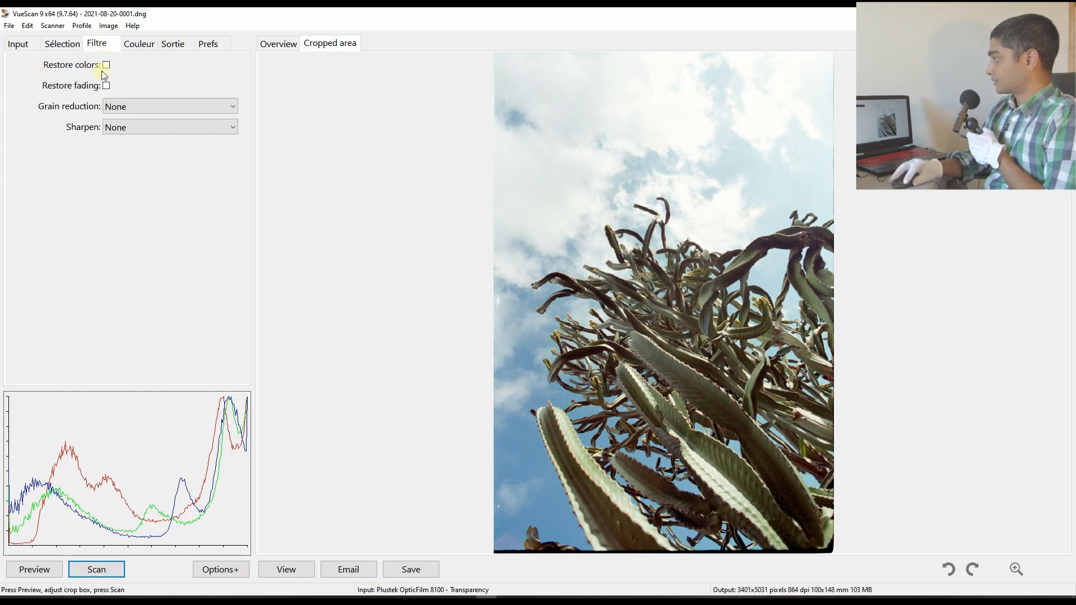
left_click(107, 66)
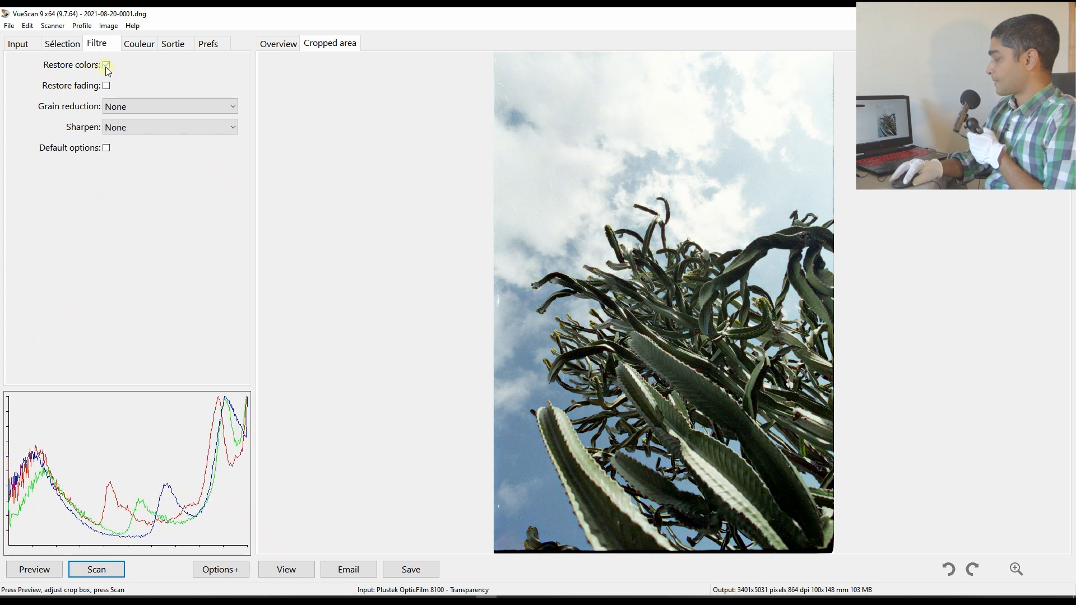
left_click(106, 85)
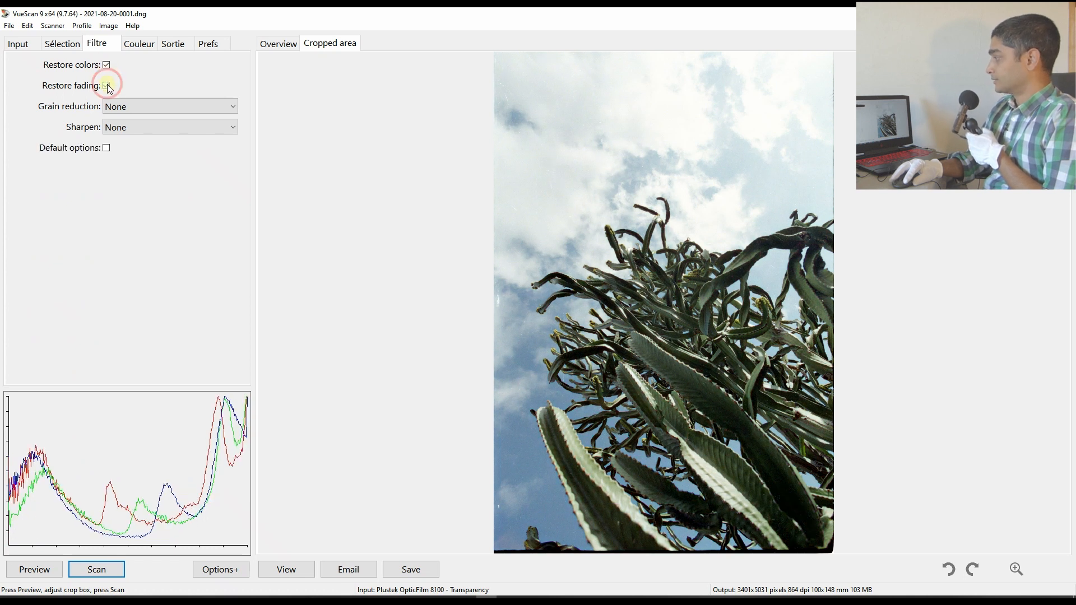
left_click(137, 45)
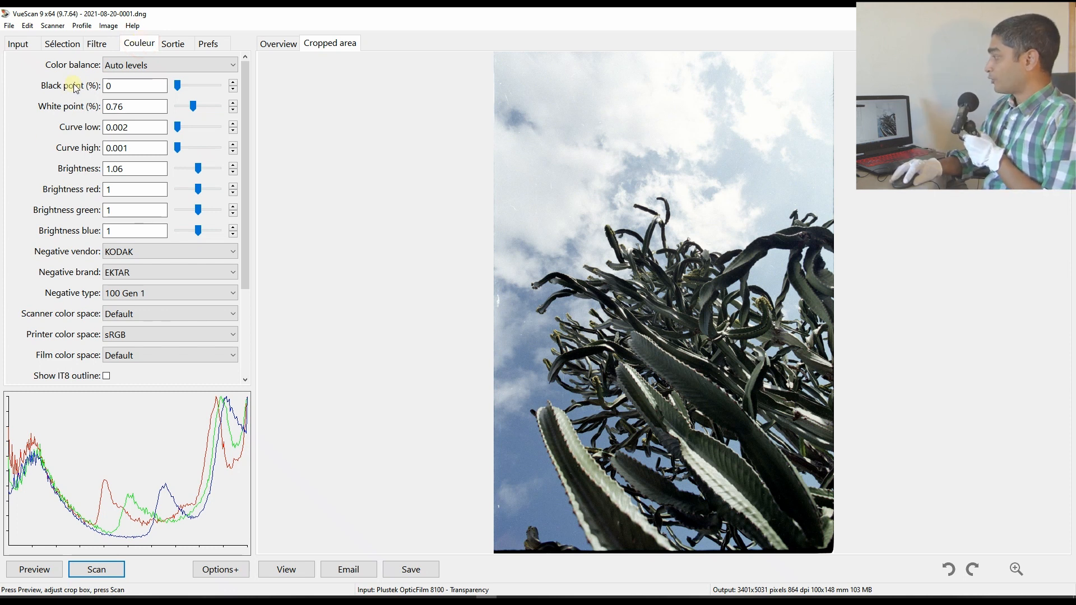
Display the curve graph and set the white point to 0.14%
left_click(109, 26)
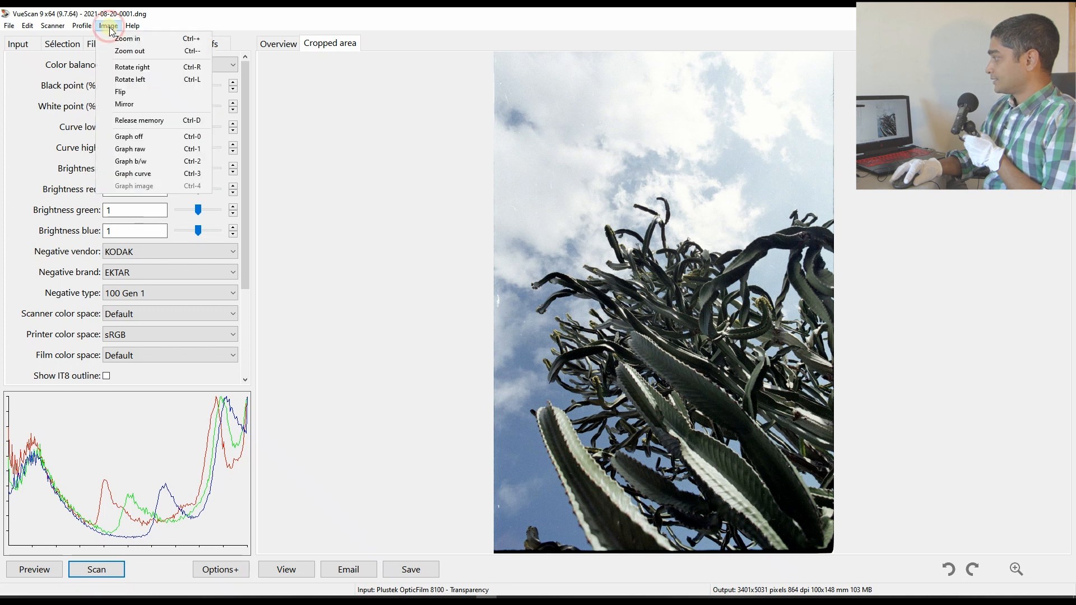
left_click(123, 175)
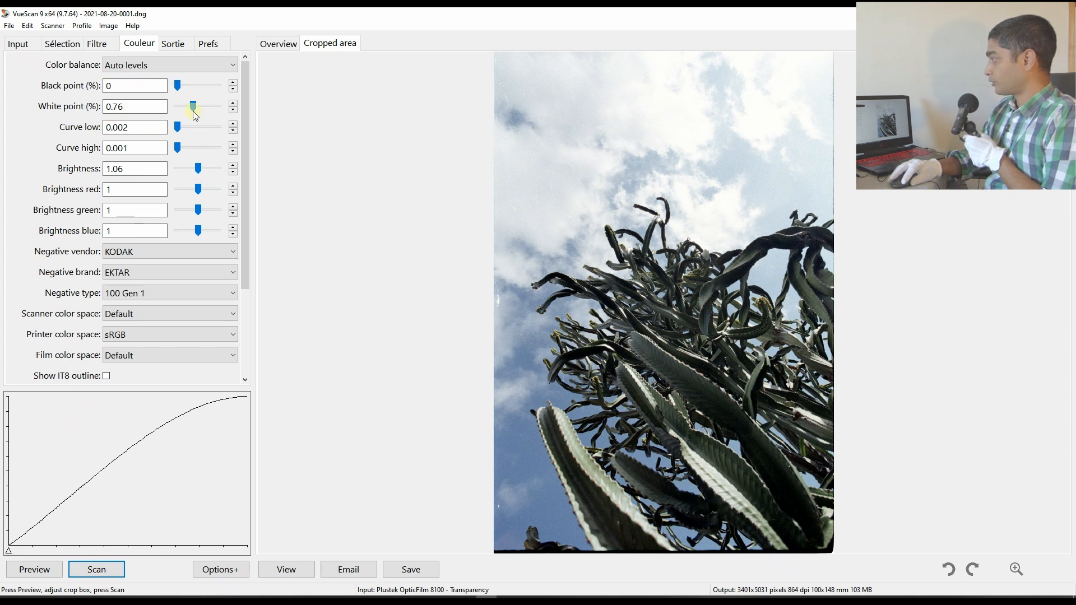
mouse_move(195, 108)
left_mouse_down()
mouse_move(212, 115)
mouse_move(185, 103)
left_mouse_up()
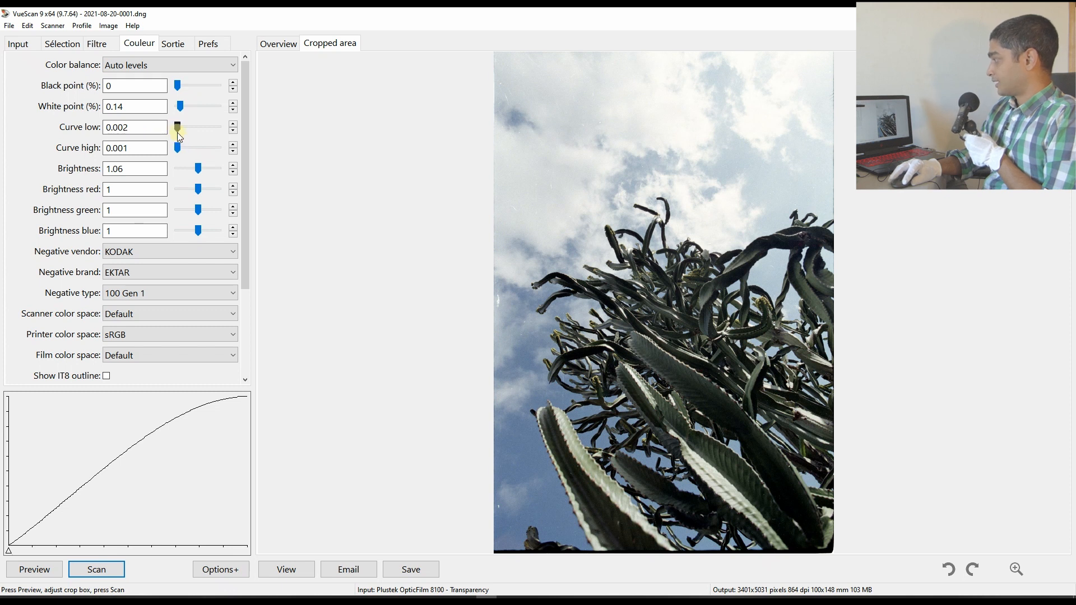
Try Curve low at 0.849 and Curve high at 0.52 in turn, setting each one back to 0.001
left_click_drag(177, 129, 214, 138)
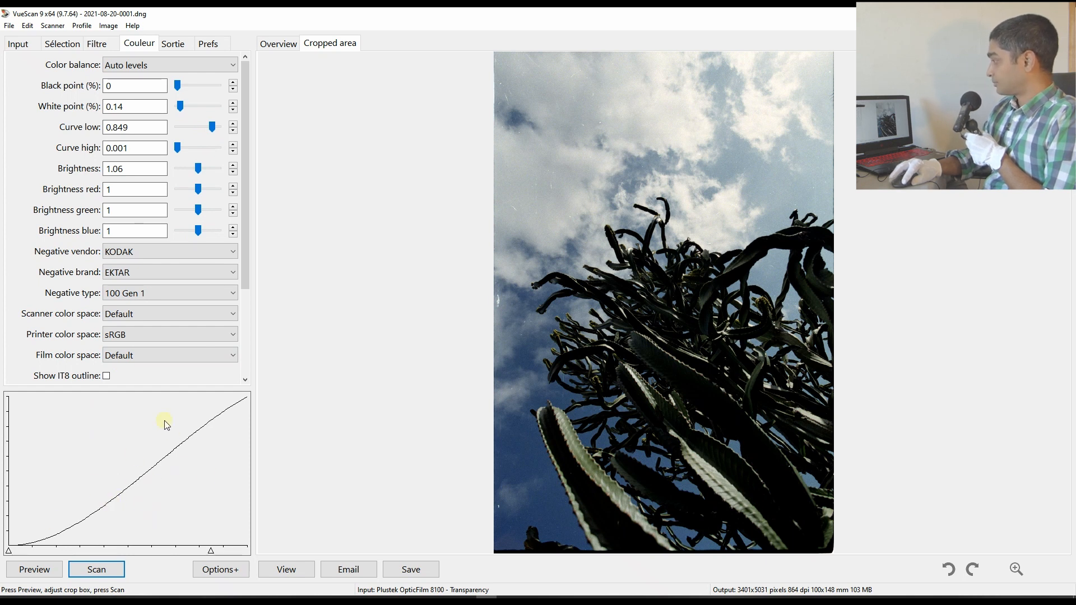
left_click_drag(209, 125, 173, 126)
left_click(175, 152)
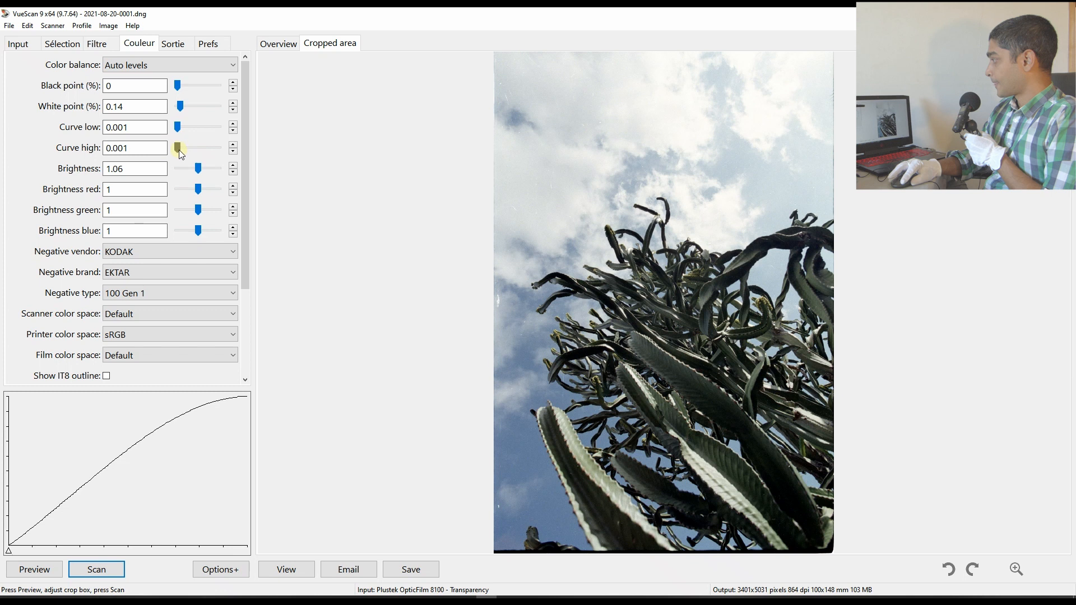
left_click_drag(178, 148, 198, 148)
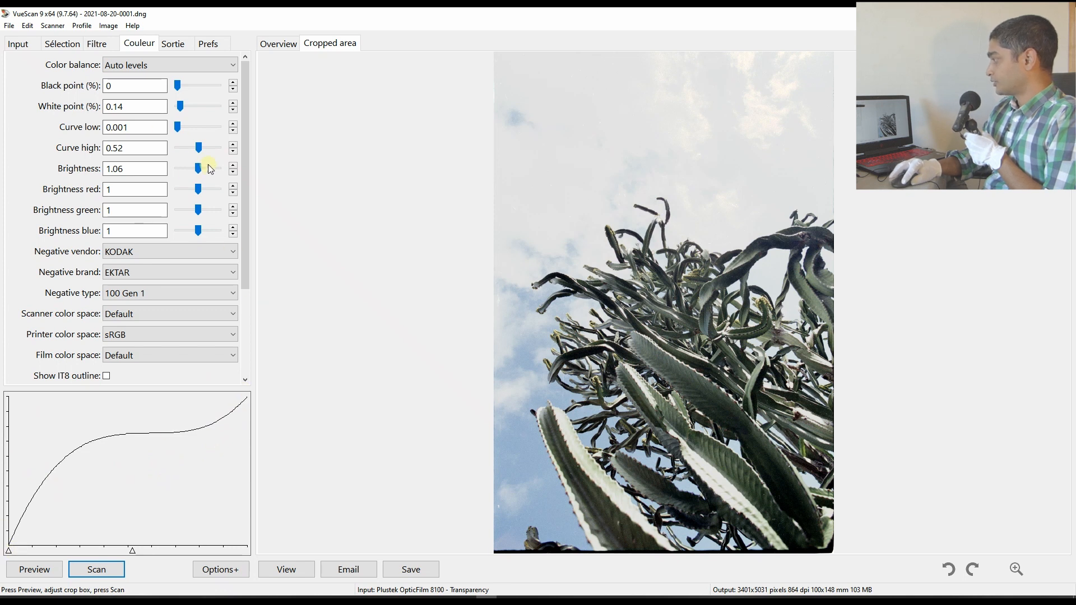
left_click_drag(199, 146, 176, 137)
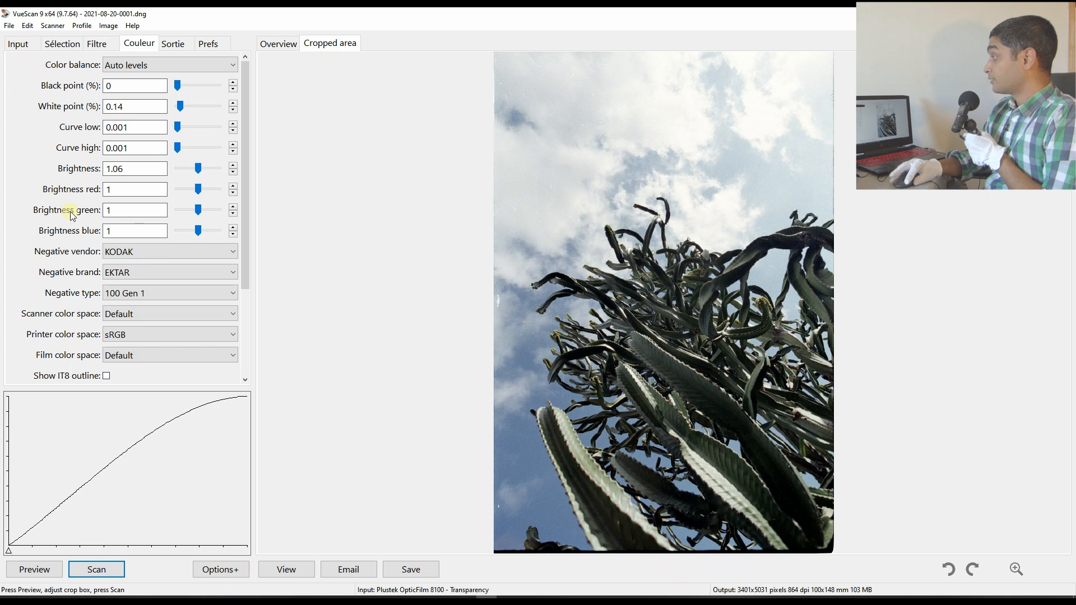
Display the image histogram and set the red brightness to 0.985
left_click(108, 26)
left_click(134, 185)
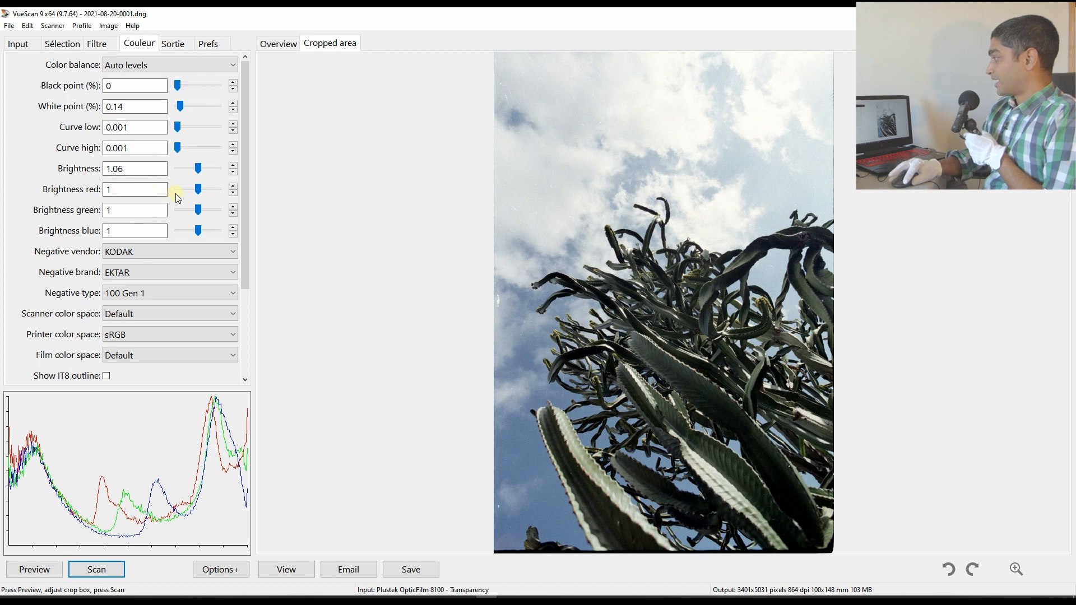
mouse_move(197, 192)
left_mouse_down()
mouse_move(184, 180)
mouse_move(197, 189)
left_mouse_up()
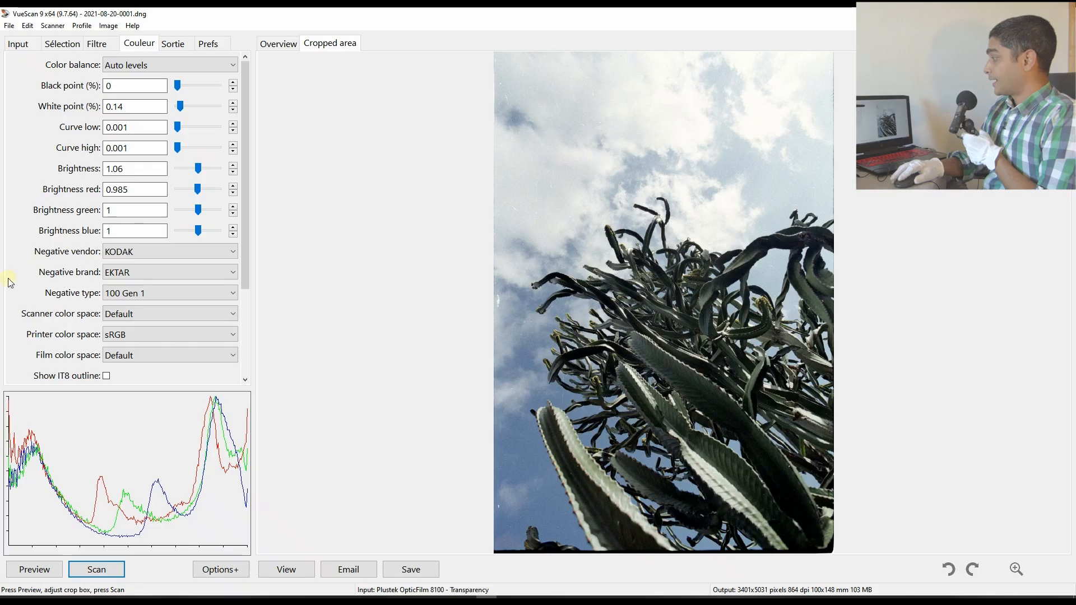
Review the available output color spaces, keeping sRGB selected
scroll(34, 263, "down", 2)
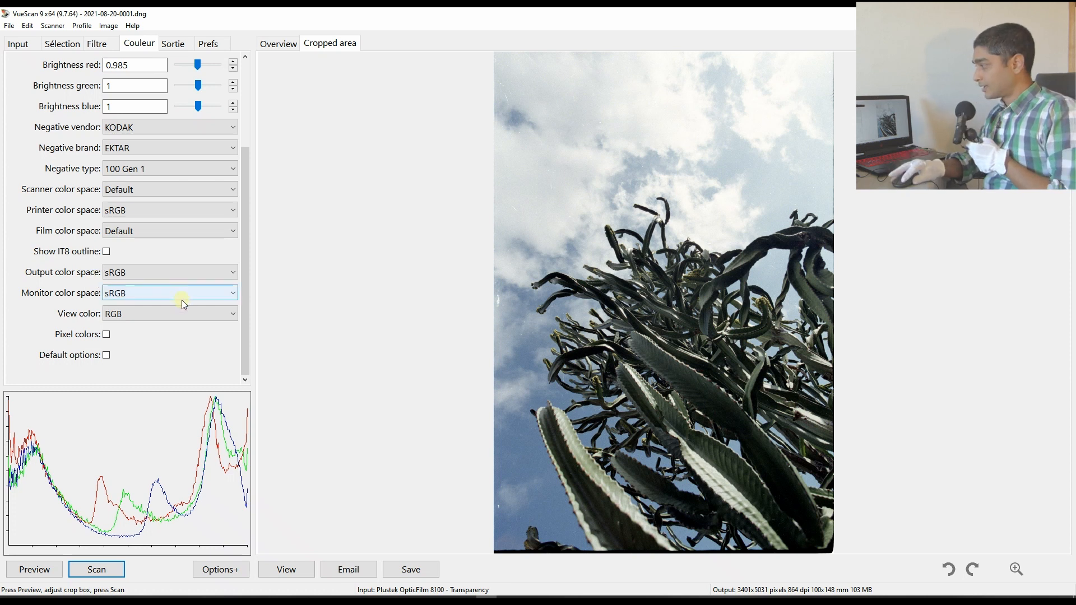
left_click(199, 274)
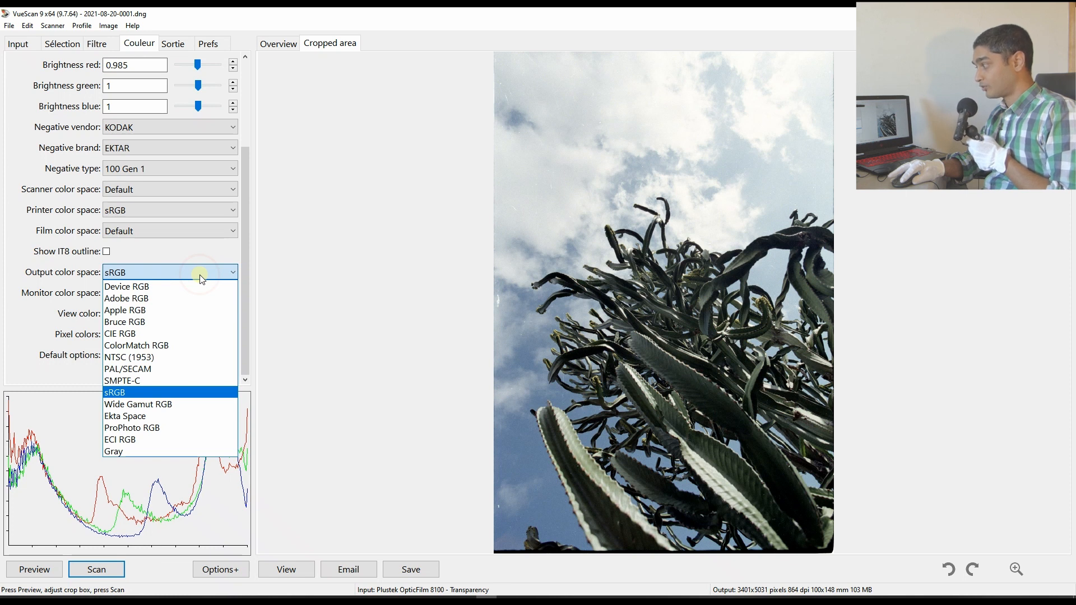
left_click(200, 274)
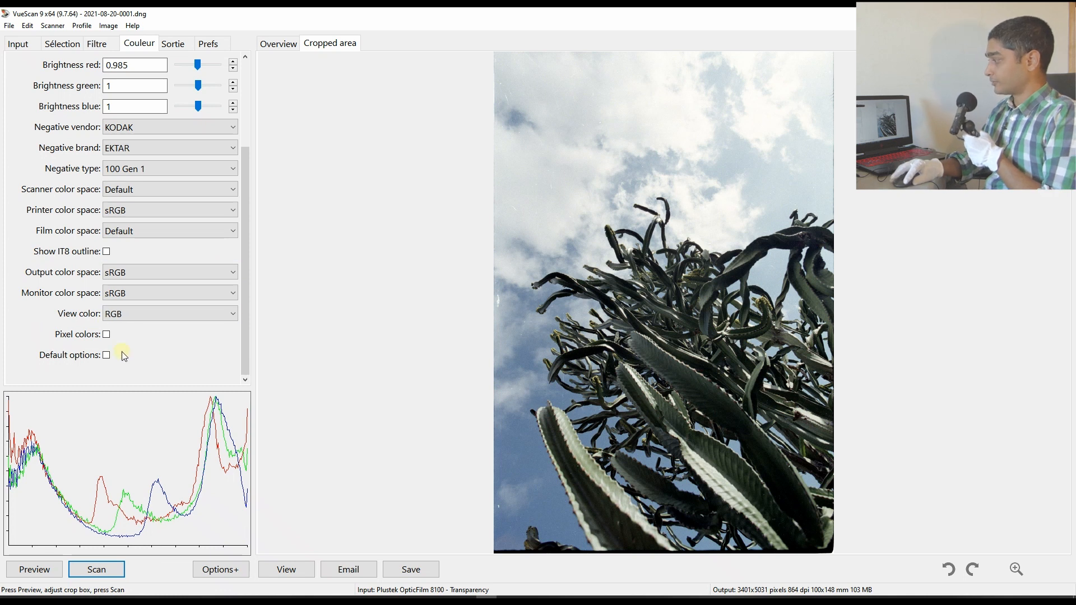
Enable Pixel colors to mark clipped areas on the scan, and review the clipped black, clipped white and out of gamut color settings
left_click(106, 336)
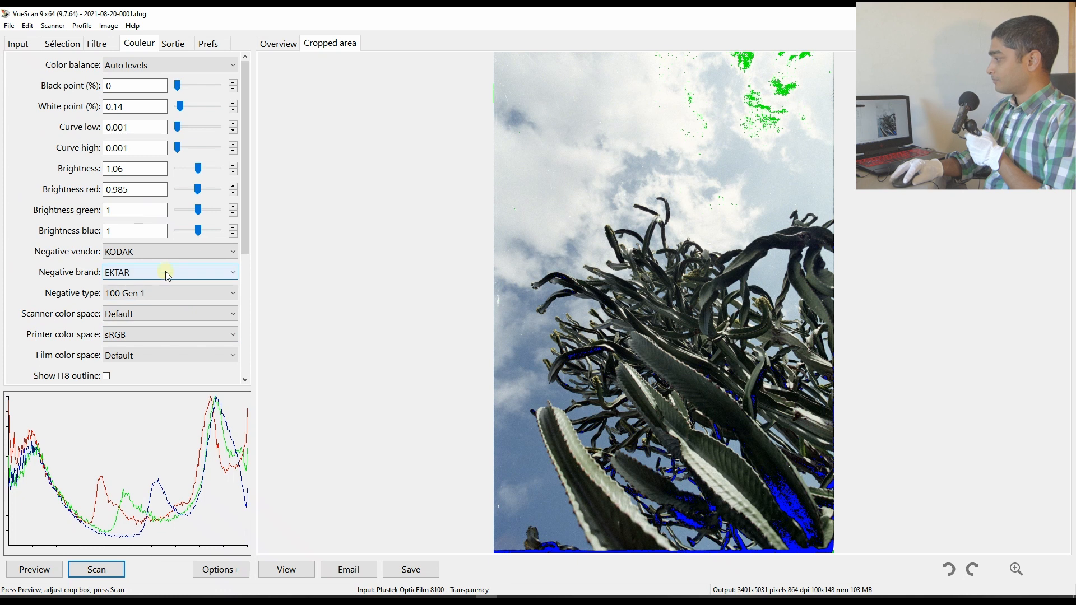
left_click_drag(245, 240, 243, 264)
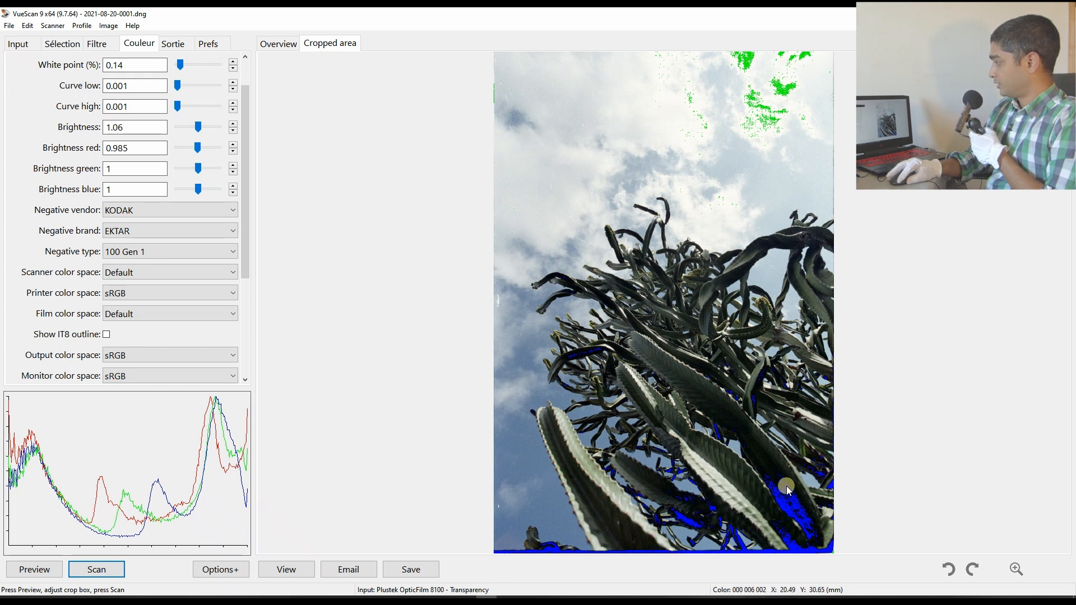
scroll(235, 280, "down", 3)
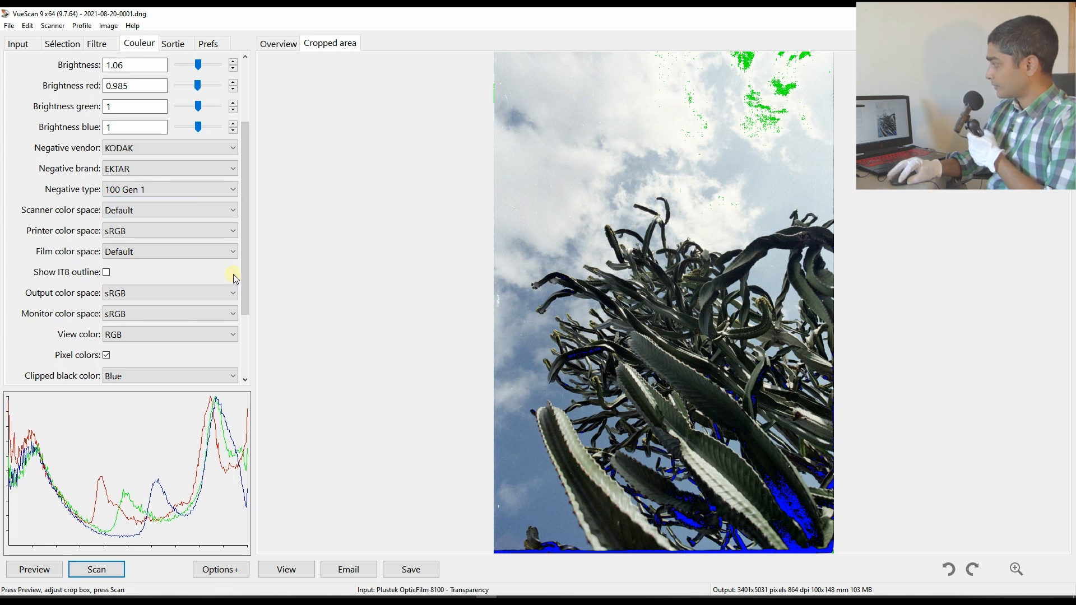
scroll(236, 309, "down", 2)
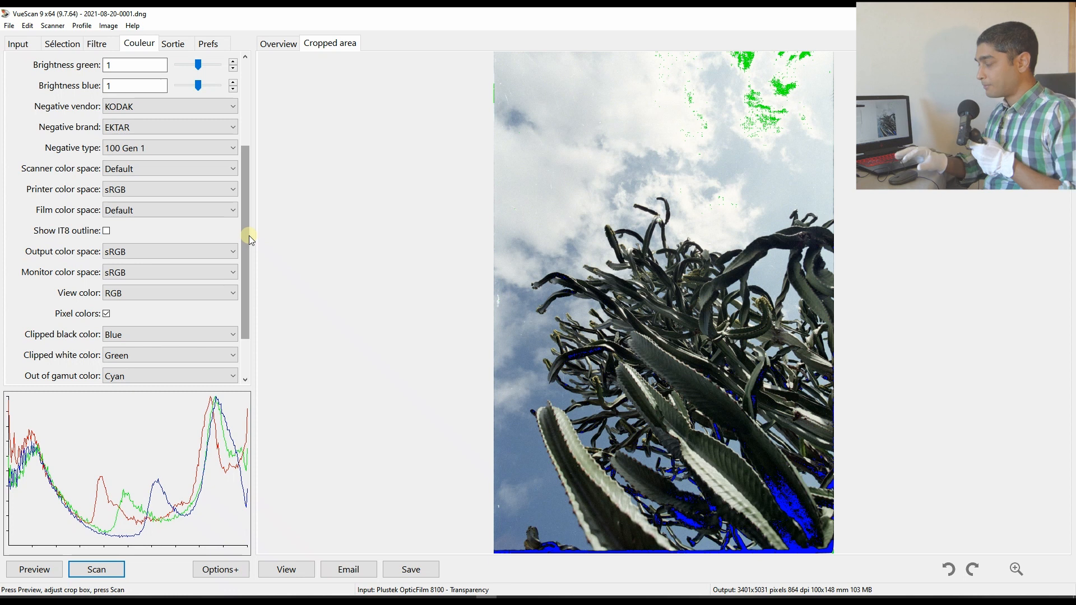
Review the input settings, including the default folder and file names, and the TIFF and raw DNG output settings
left_click(14, 45)
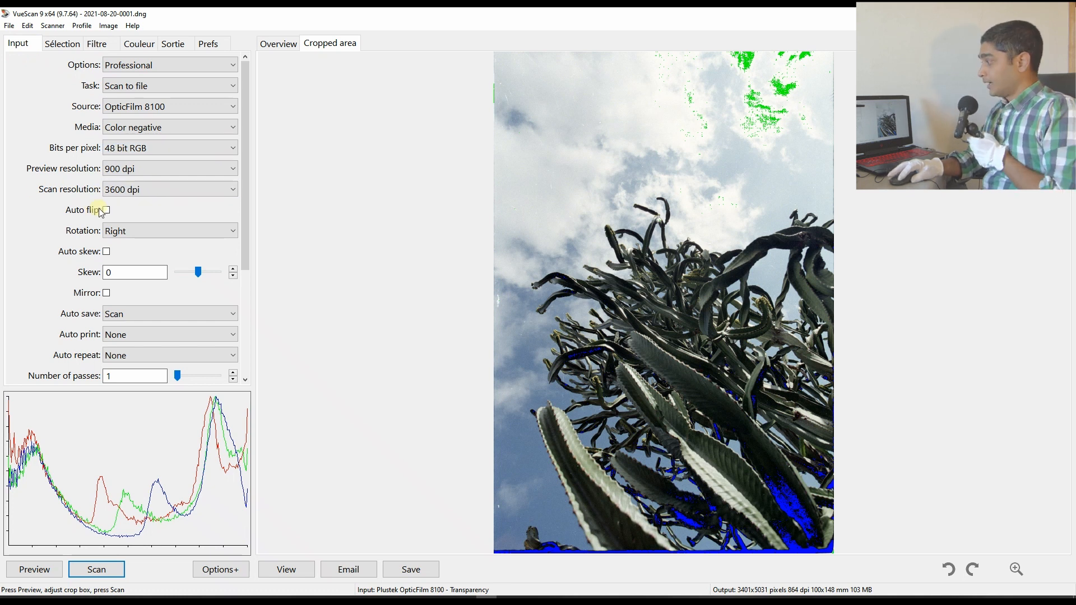
scroll(20, 258, "down", 3)
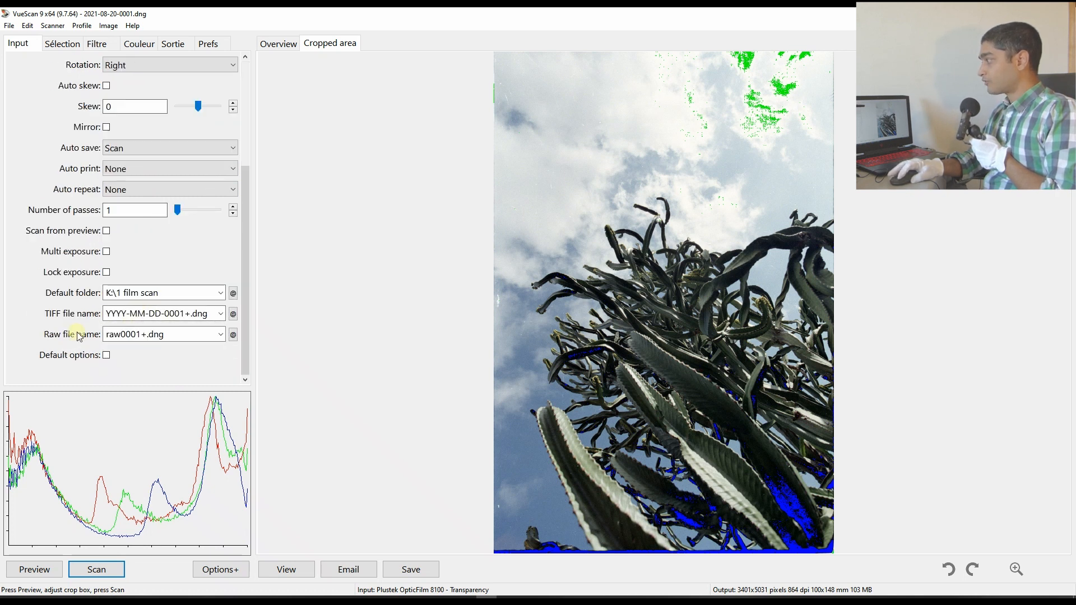
left_click(172, 51)
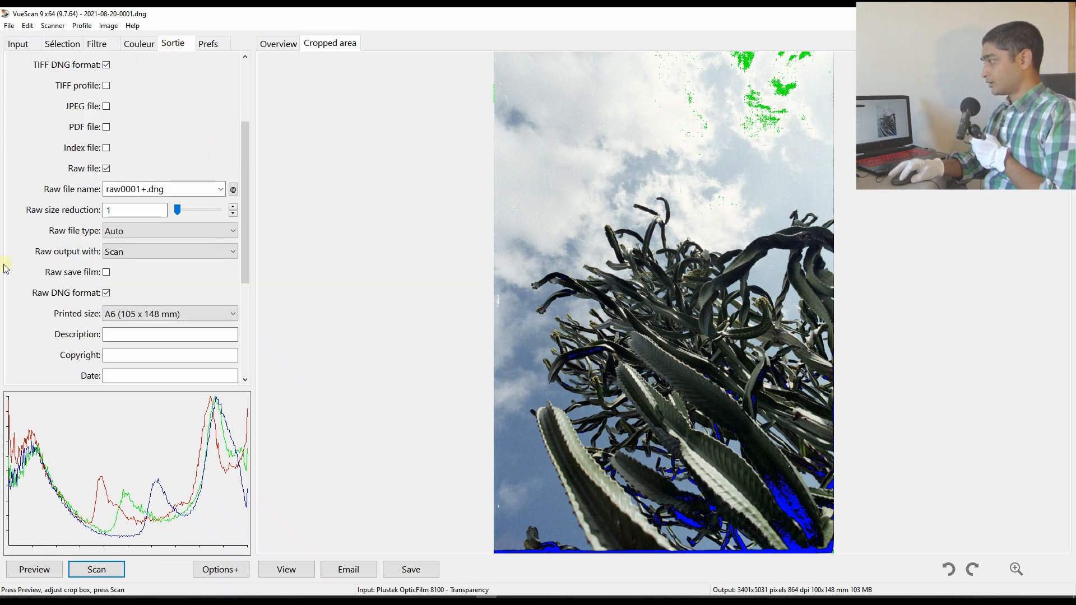
scroll(34, 119, "up", 2)
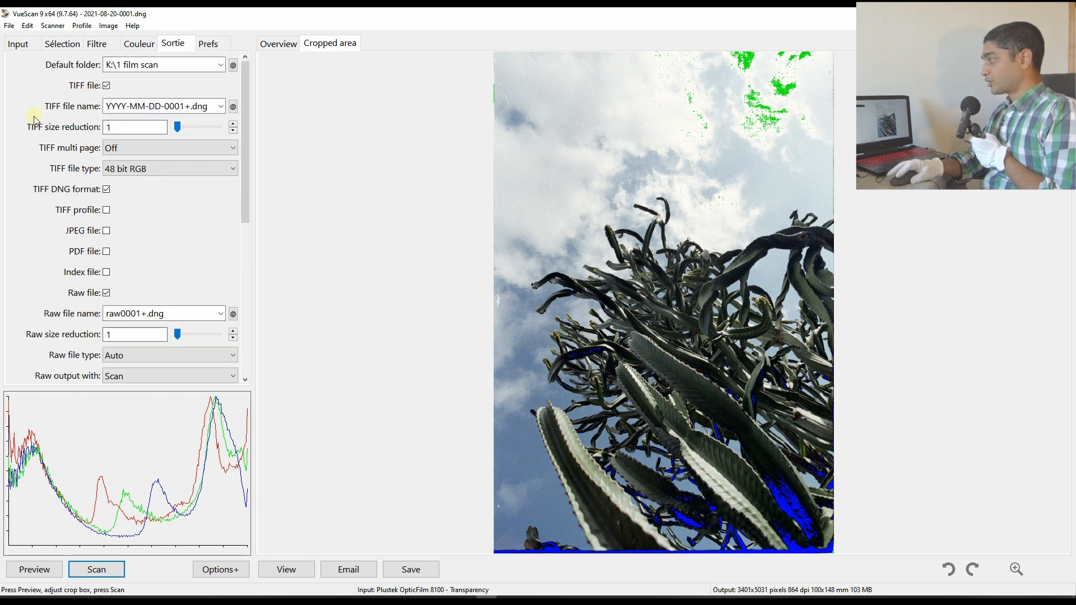